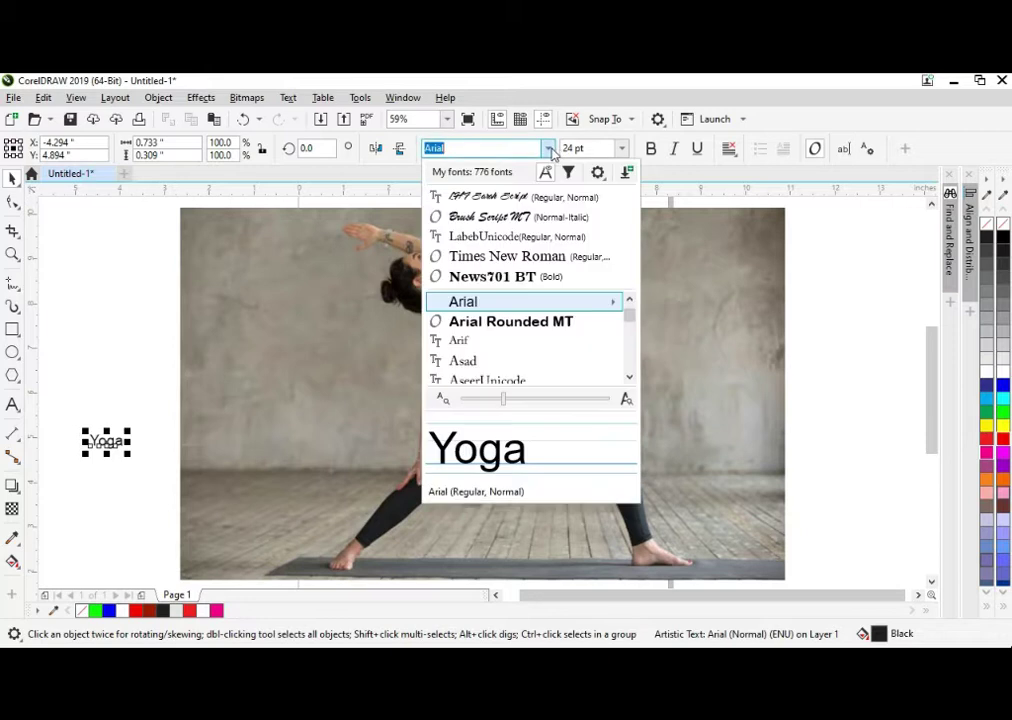
Set the "Yoga" text in LHF Sarah Script and enlarge it to about 283 pt over the woman's legs
{"action": "left_click", "coordinate": [548, 197]}
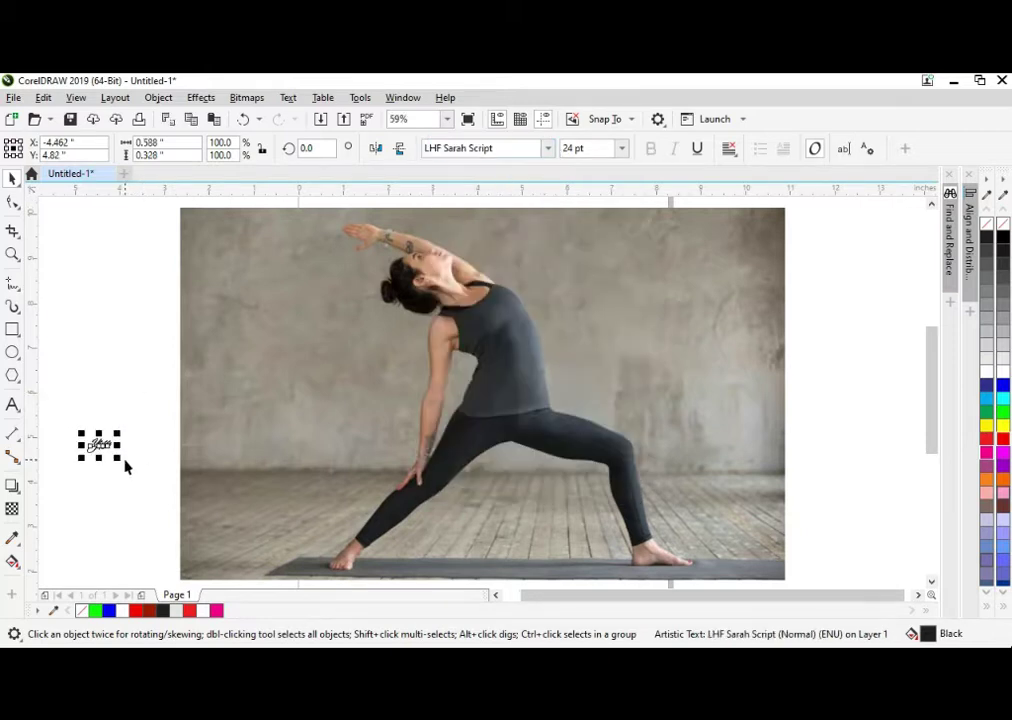
{"action": "left_click_drag", "start_coordinate": [118, 457], "coordinate": [203, 502]}
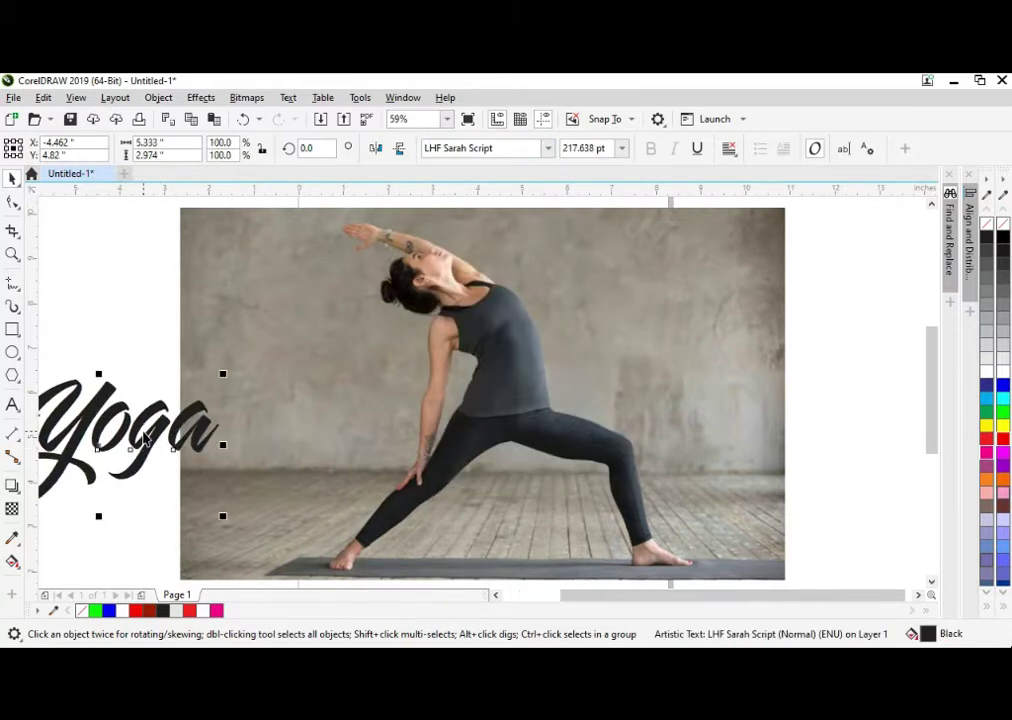
{"action": "left_click_drag", "start_coordinate": [230, 453], "coordinate": [545, 443]}
{"action": "left_click_drag", "start_coordinate": [611, 383], "coordinate": [683, 330]}
Rotate the Yoga text about 6.1 degrees and position it across the woman's hips and thighs
{"action": "left_click_drag", "start_coordinate": [635, 429], "coordinate": [622, 440]}
{"action": "left_click", "coordinate": [639, 429]}
{"action": "left_click_drag", "start_coordinate": [679, 532], "coordinate": [671, 507]}
{"action": "left_click_drag", "start_coordinate": [619, 411], "coordinate": [612, 413]}
Fill the Yoga text with 20% black and apply uniform transparency to it
{"action": "left_click", "coordinate": [475, 422]}
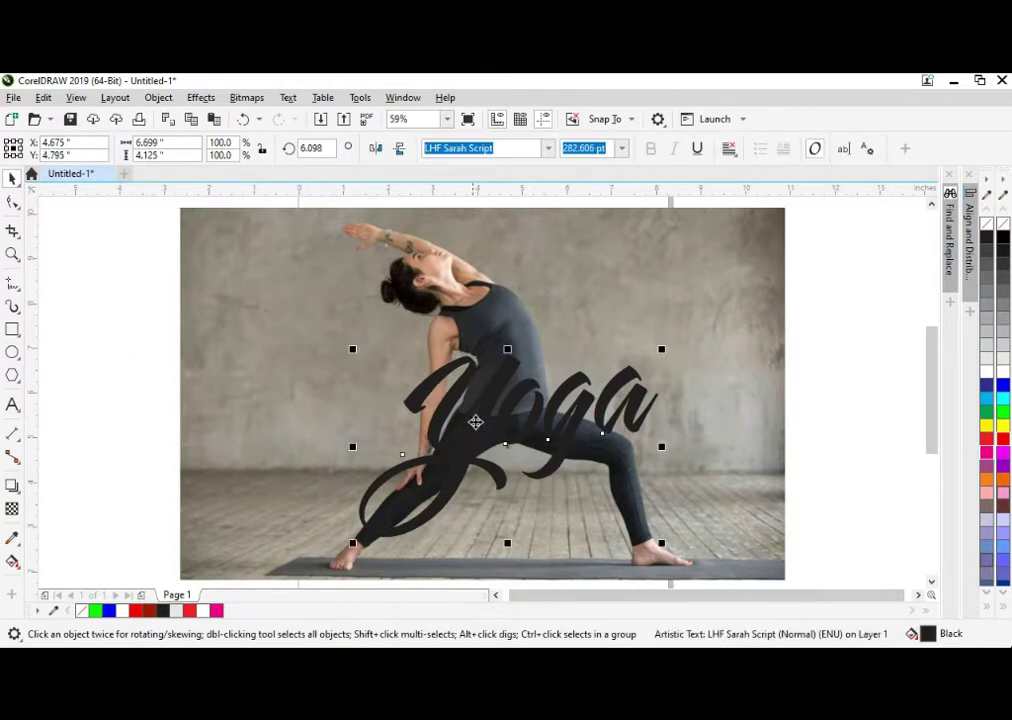
{"action": "left_click", "coordinate": [986, 345]}
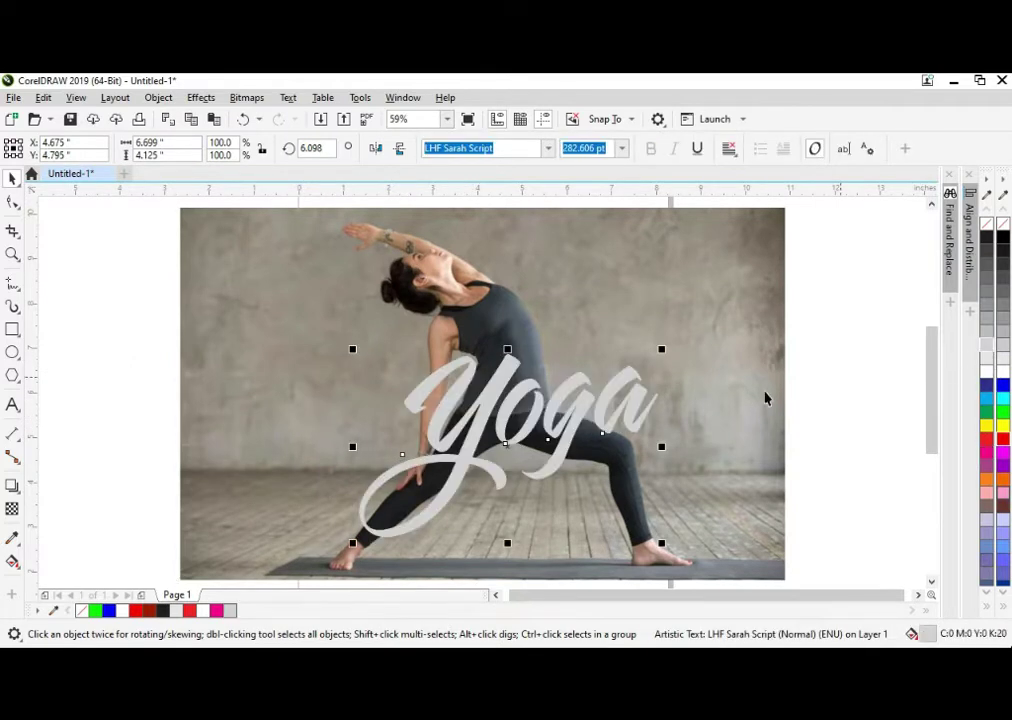
{"action": "left_click", "coordinate": [12, 508]}
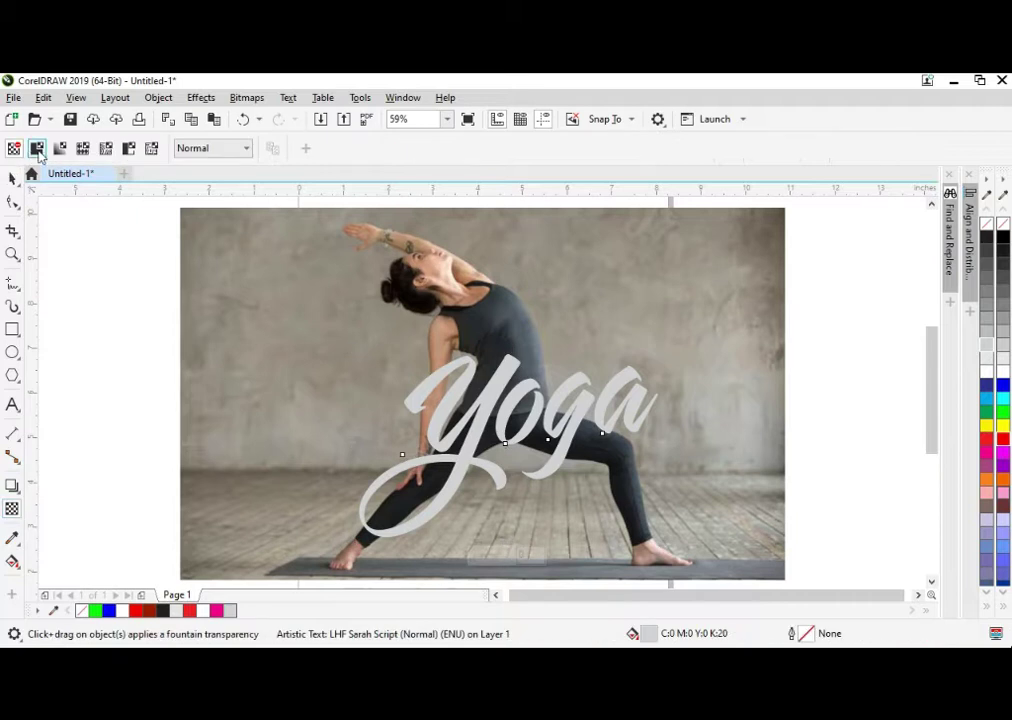
{"action": "left_click", "coordinate": [37, 148]}
{"action": "key", "text": "space"}
Draw a closed straight-sided shape, about 0.62 by 0.43 in, around the Y's loop where it crosses the lower leg
{"action": "key", "text": "F2"}
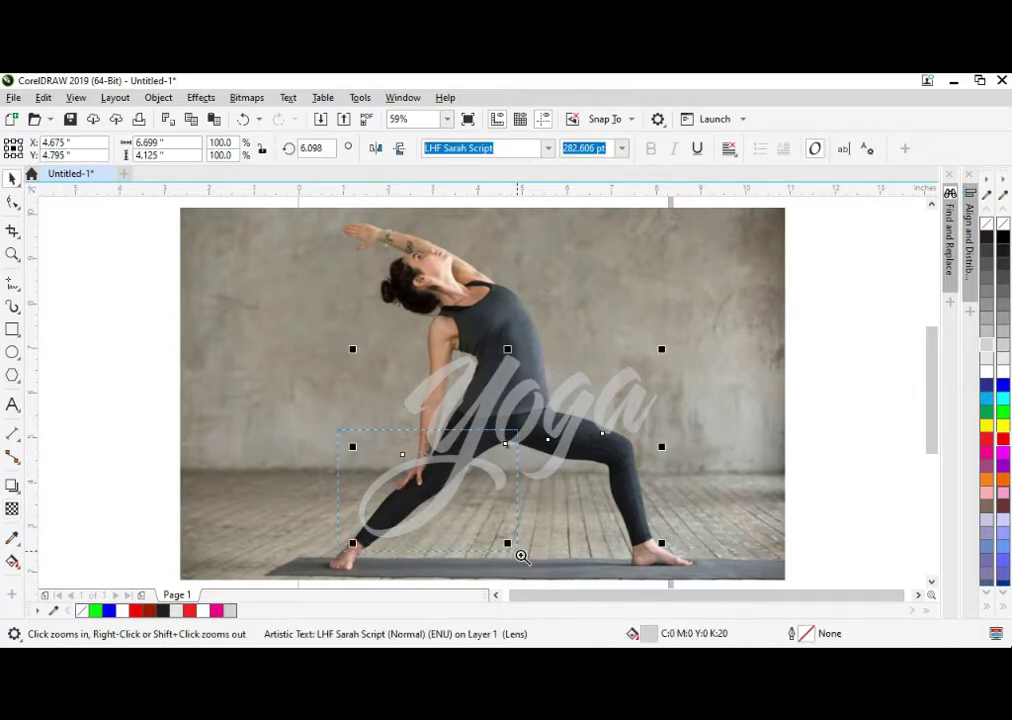
{"action": "left_click_drag", "start_coordinate": [518, 551], "coordinate": [547, 574]}
{"action": "left_click", "coordinate": [14, 284]}
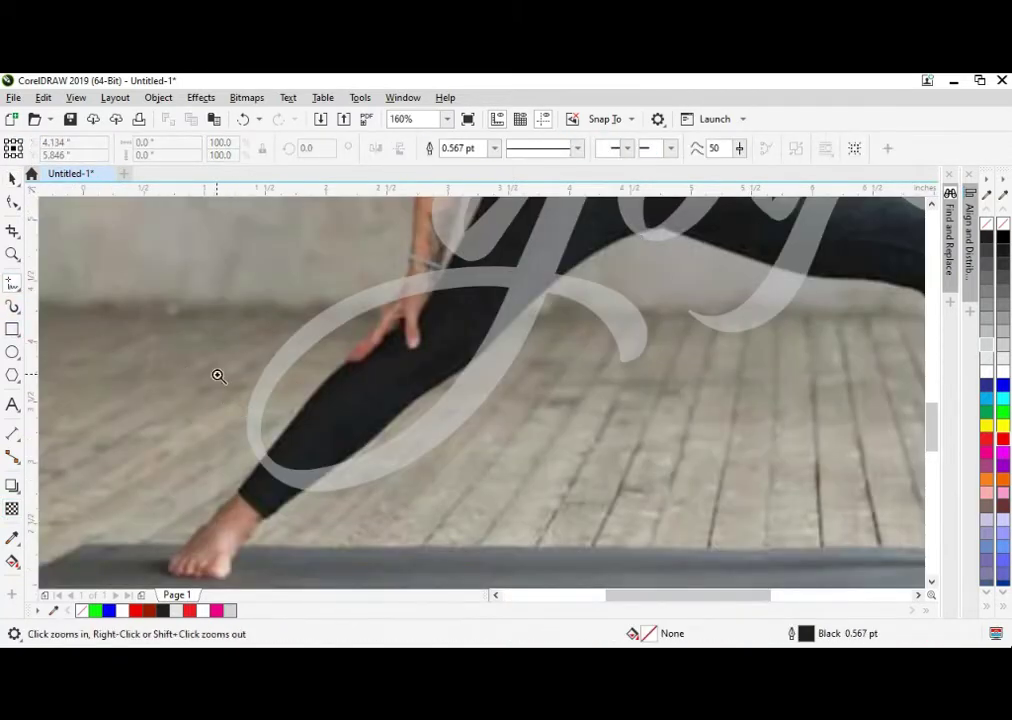
{"action": "left_click_drag", "start_coordinate": [424, 555], "coordinate": [423, 553]}
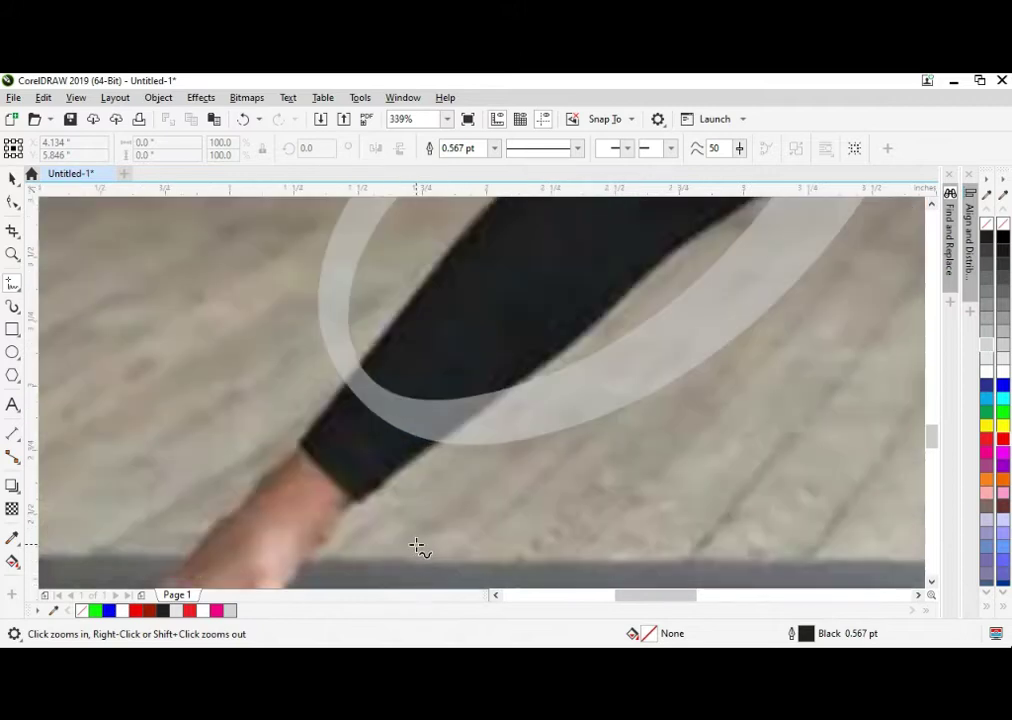
{"action": "left_click", "coordinate": [347, 389]}
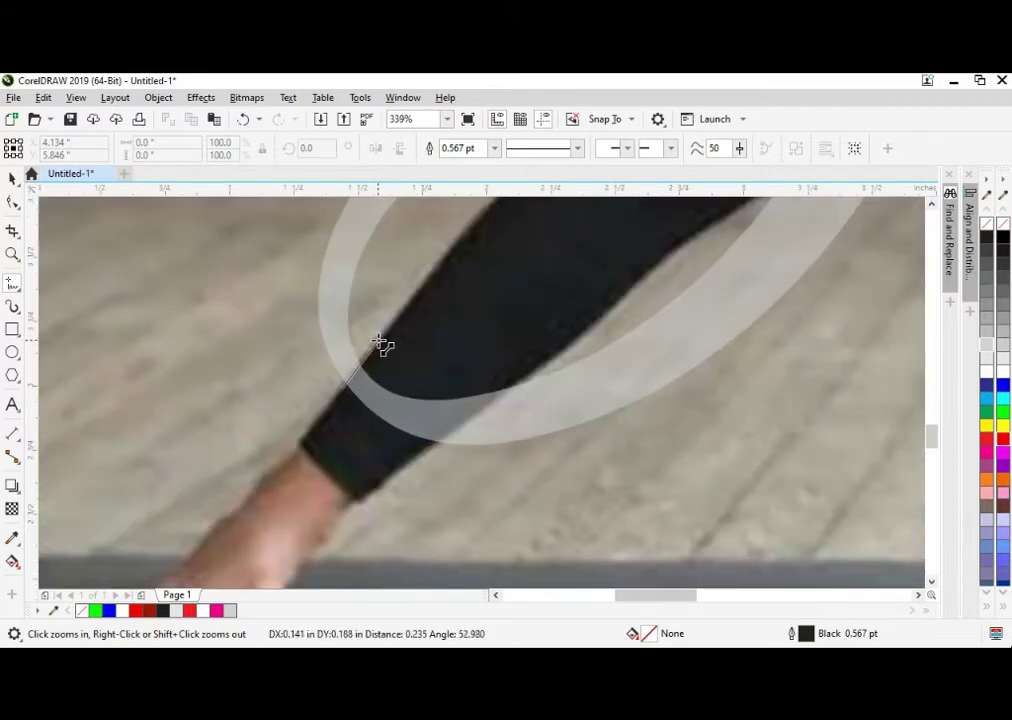
{"action": "left_click", "coordinate": [380, 339]}
{"action": "left_click", "coordinate": [503, 397]}
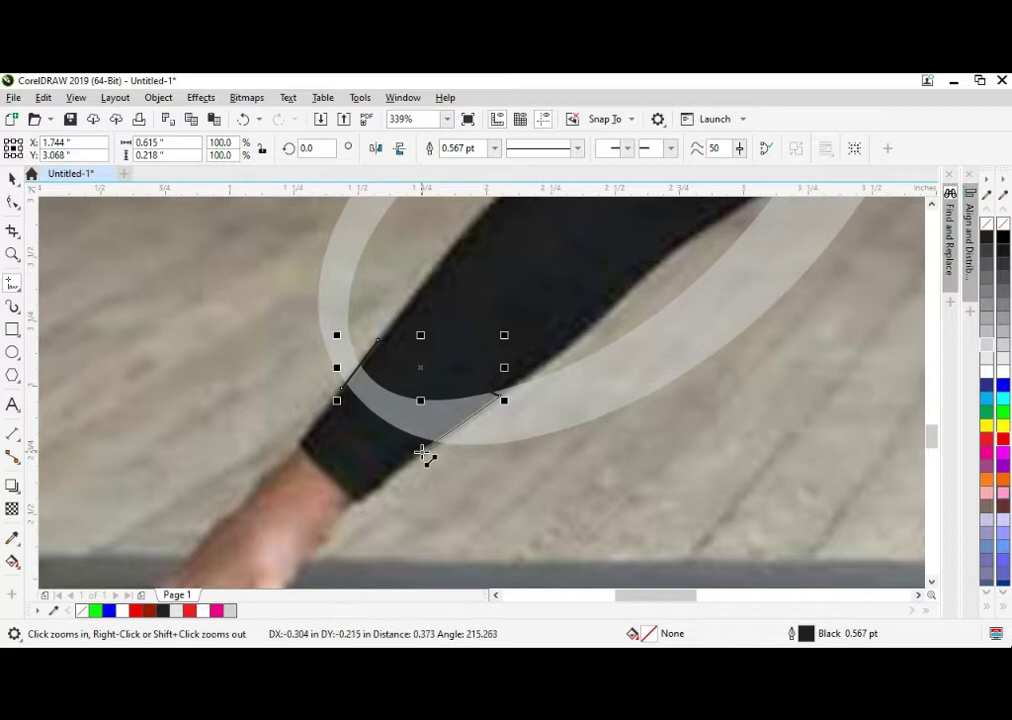
{"action": "left_click", "coordinate": [421, 454]}
{"action": "left_click", "coordinate": [340, 395]}
{"action": "key", "text": "space"}
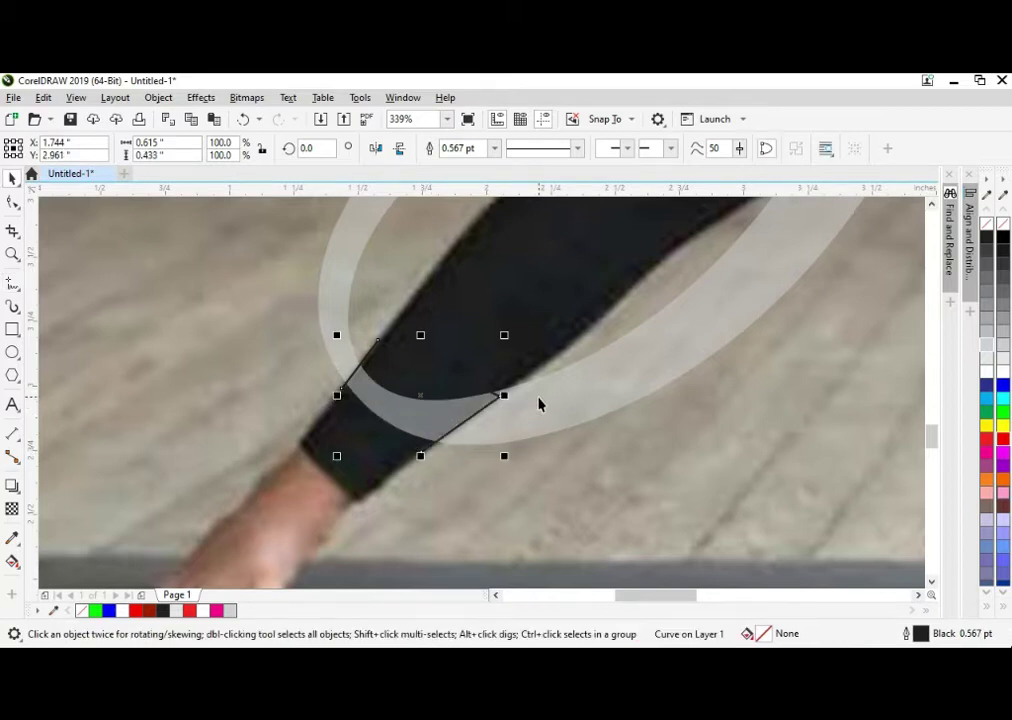
Trim the Yoga text with the lower-leg shape and delete the shape
{"action": "left_click", "coordinate": [538, 374], "text": "shift"}
{"action": "left_click", "coordinate": [489, 156]}
{"action": "left_click", "coordinate": [416, 389]}
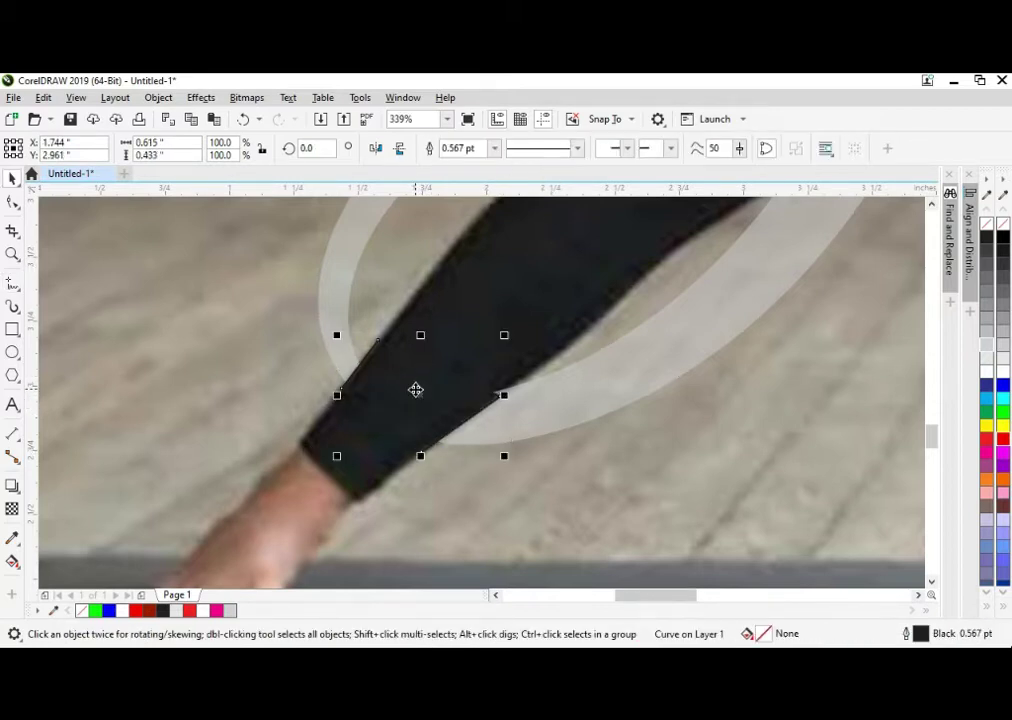
{"action": "key", "text": "Delete"}
Adjust the nodes at the jagged notch on the trimmed Y loop so it follows the trouser edge
{"action": "scroll", "coordinate": [466, 419], "scroll_direction": "down", "scroll_amount": 2}
{"action": "left_click", "coordinate": [507, 411]}
{"action": "key", "text": "F10"}
{"action": "key", "text": "F2"}
{"action": "left_click_drag", "start_coordinate": [465, 395], "coordinate": [482, 423]}
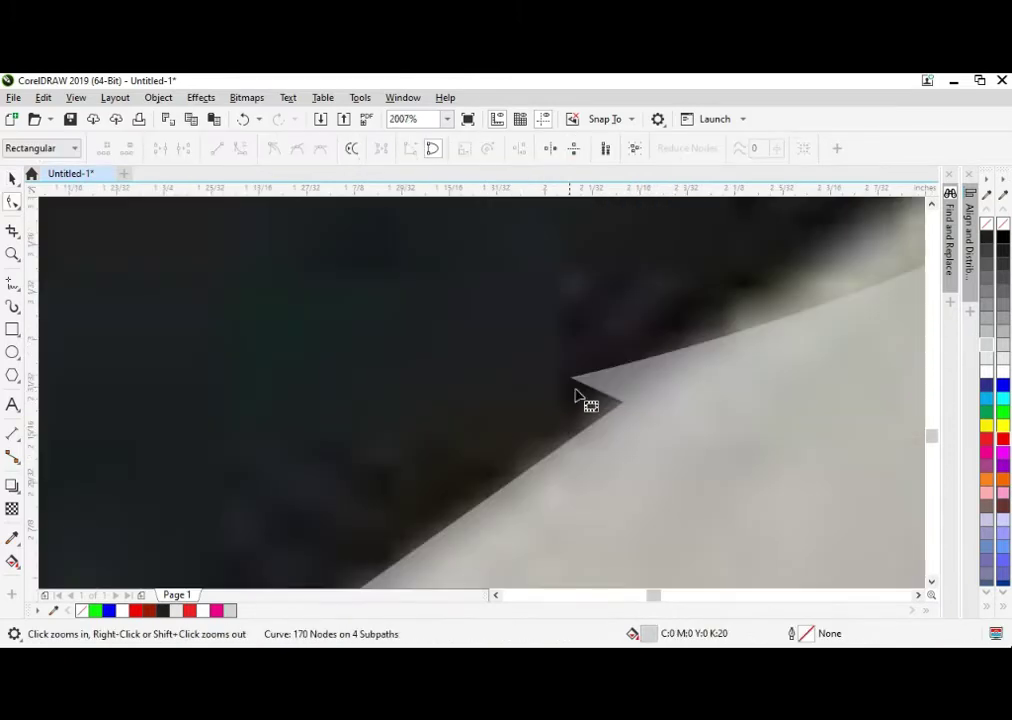
{"action": "left_click", "coordinate": [577, 390]}
{"action": "left_click_drag", "start_coordinate": [627, 409], "coordinate": [601, 402]}
{"action": "scroll", "coordinate": [601, 402], "scroll_direction": "down", "scroll_amount": 4}
{"action": "key", "text": "space"}
{"action": "left_click", "coordinate": [635, 459]}
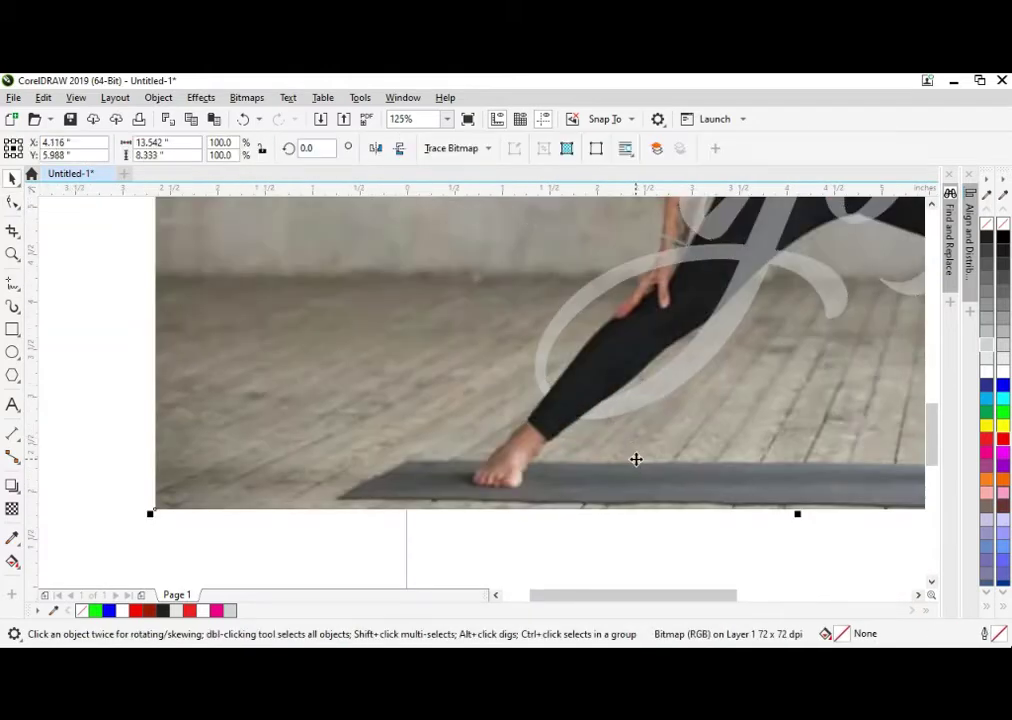
Draw a closed four-sided shape, about 0.78 by 0.47 in, around the base of the "a" overlapping the bent thigh
{"action": "scroll", "coordinate": [632, 413], "scroll_direction": "down", "scroll_amount": 2}
{"action": "key", "text": "F2"}
{"action": "left_click_drag", "start_coordinate": [635, 332], "coordinate": [796, 405]}
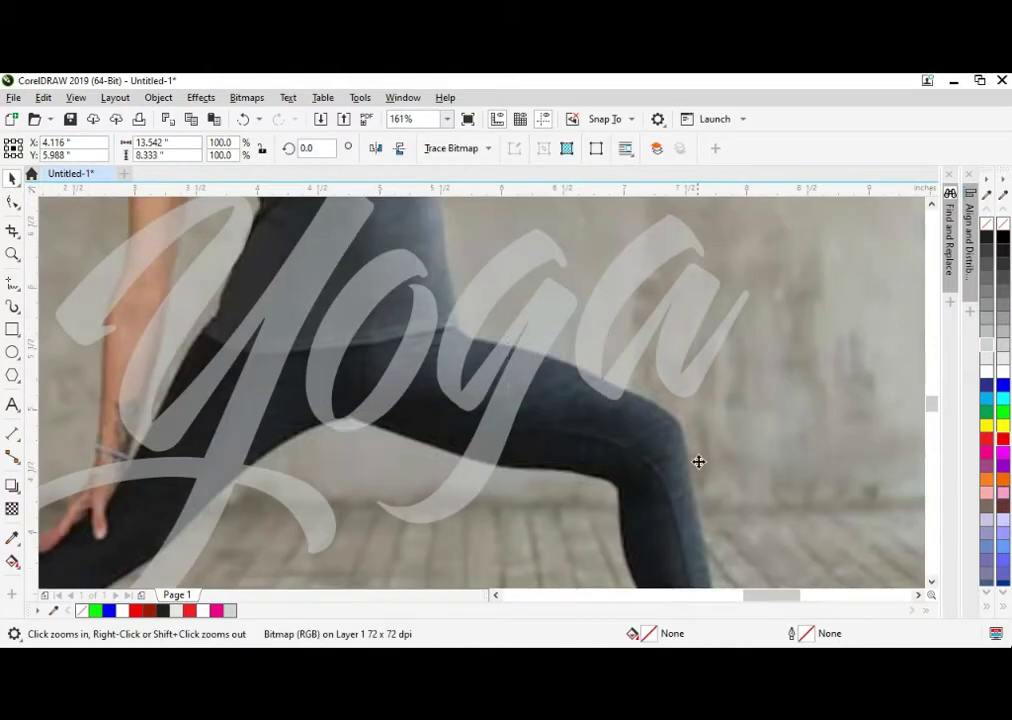
{"action": "left_click_drag", "start_coordinate": [687, 457], "coordinate": [686, 456]}
{"action": "key", "text": "F10"}
{"action": "key", "text": "space"}
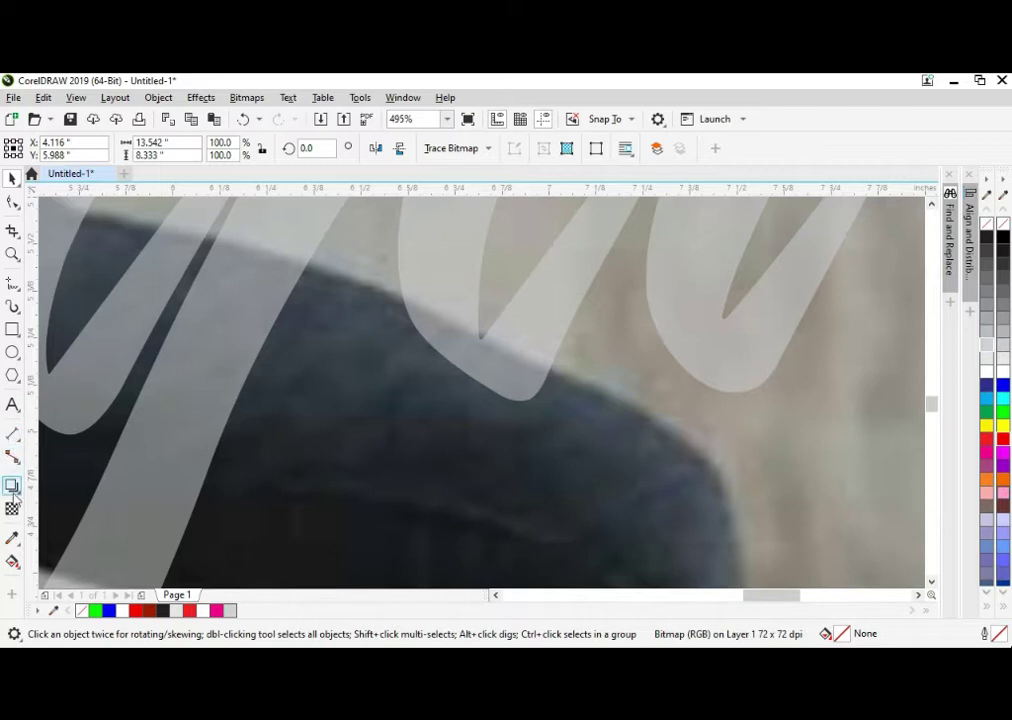
{"action": "left_click", "coordinate": [10, 285]}
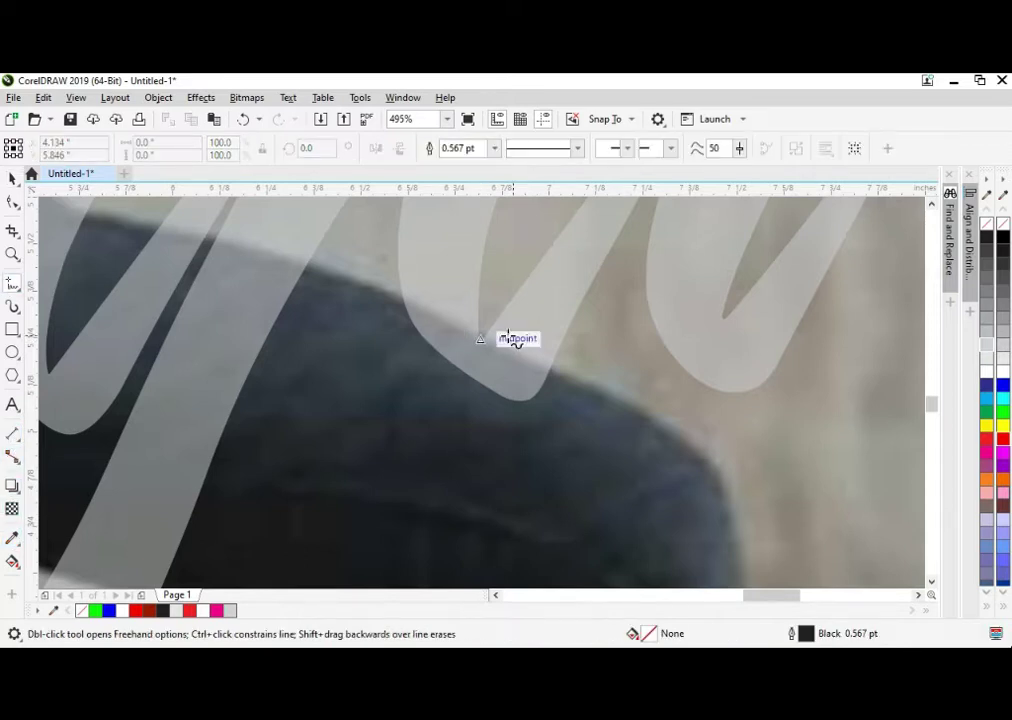
{"action": "left_click", "coordinate": [396, 293]}
{"action": "left_click", "coordinate": [611, 398]}
{"action": "left_click", "coordinate": [548, 470]}
{"action": "left_click", "coordinate": [316, 398]}
{"action": "left_click", "coordinate": [396, 293]}
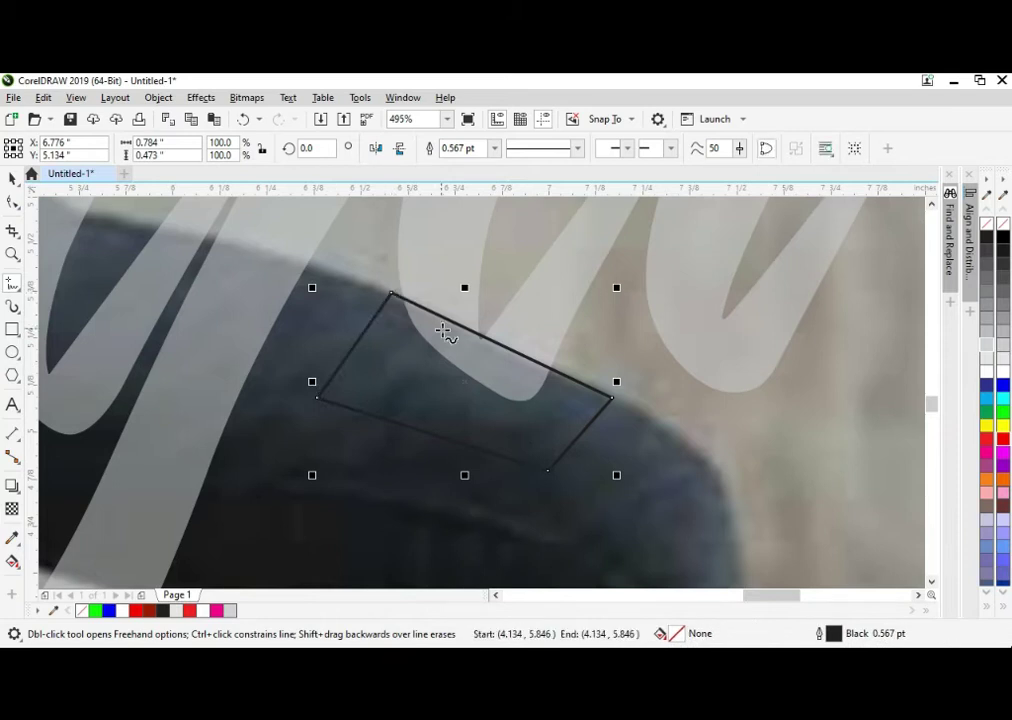
Trim the lettering with the thigh shape and delete the shape
{"action": "key", "text": "space"}
{"action": "key", "text": "ctrl+a"}
{"action": "left_click", "coordinate": [485, 152]}
{"action": "left_click", "coordinate": [468, 405]}
{"action": "key", "text": "Delete"}
Remove the transparency from the Yoga lettering
{"action": "scroll", "coordinate": [468, 405], "scroll_direction": "down", "scroll_amount": 3}
{"action": "left_click", "coordinate": [516, 404]}
{"action": "key", "text": "F2"}
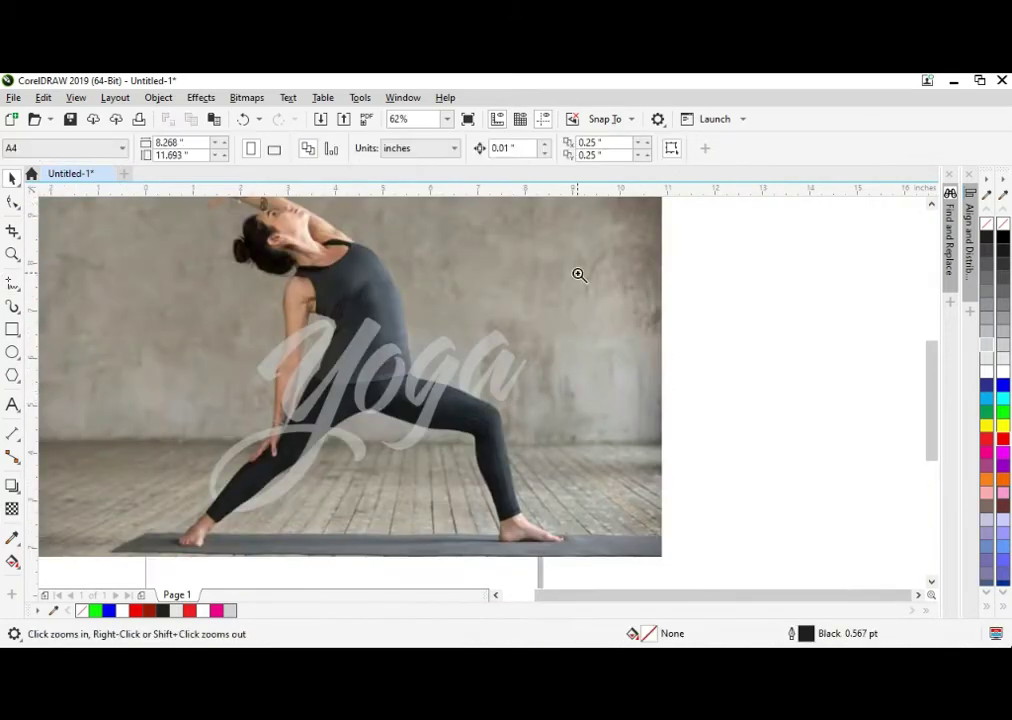
{"action": "left_click_drag", "start_coordinate": [578, 273], "coordinate": [148, 629]}
{"action": "left_click", "coordinate": [439, 344]}
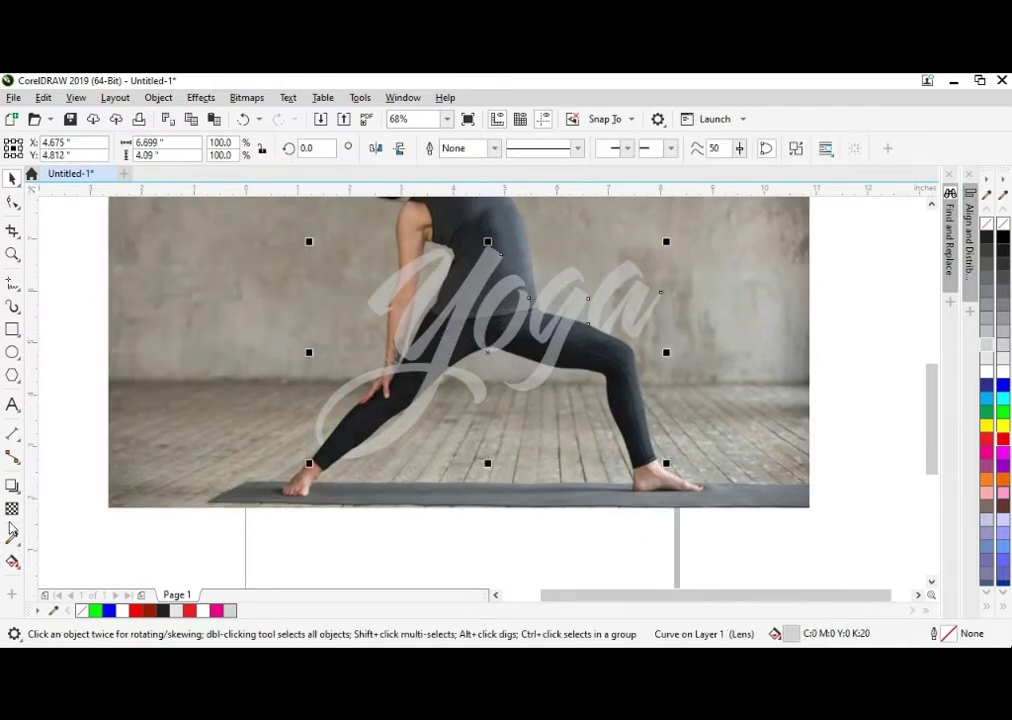
{"action": "left_click", "coordinate": [12, 456]}
{"action": "left_click", "coordinate": [14, 149]}
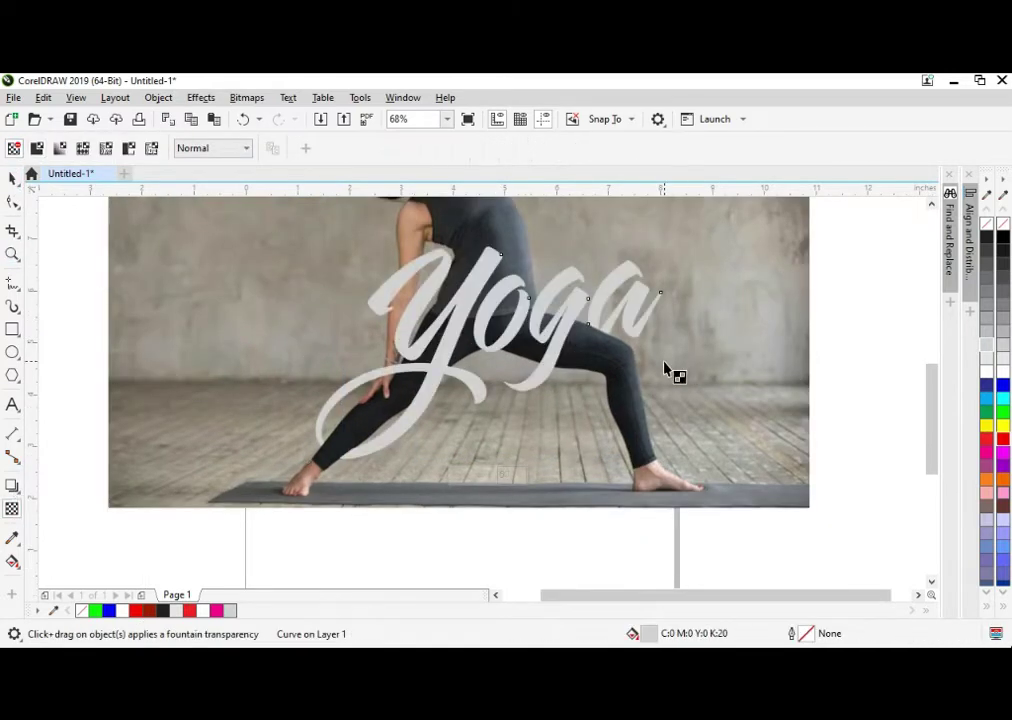
Reapply uniform transparency to the Yoga lettering so the hand shows through the Y's loop
{"action": "key", "text": "space"}
{"action": "key", "text": "F2"}
{"action": "left_click_drag", "start_coordinate": [839, 522], "coordinate": [384, 425]}
{"action": "key", "text": "space"}
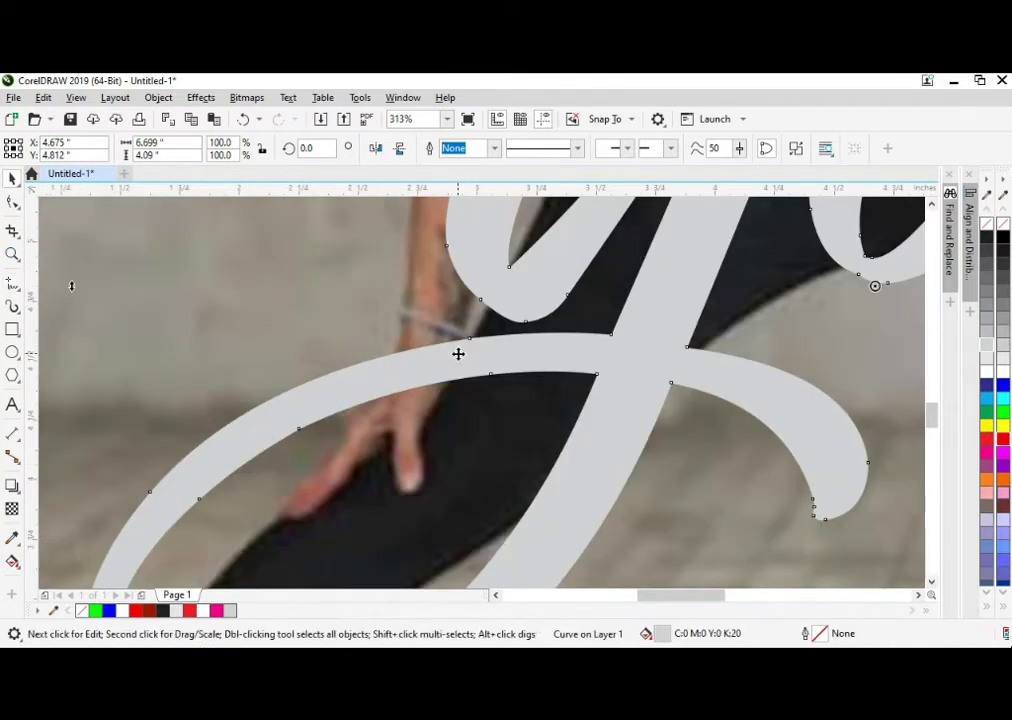
{"action": "left_click", "coordinate": [12, 509]}
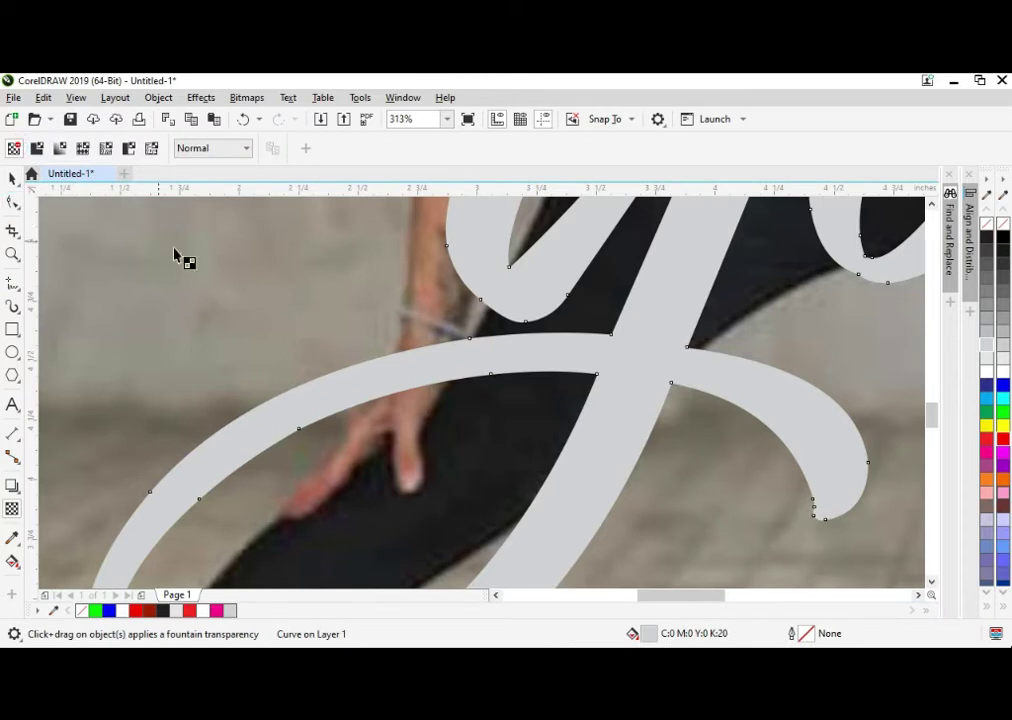
{"action": "key", "text": "space"}
{"action": "key", "text": "space"}
{"action": "left_click", "coordinate": [37, 148]}
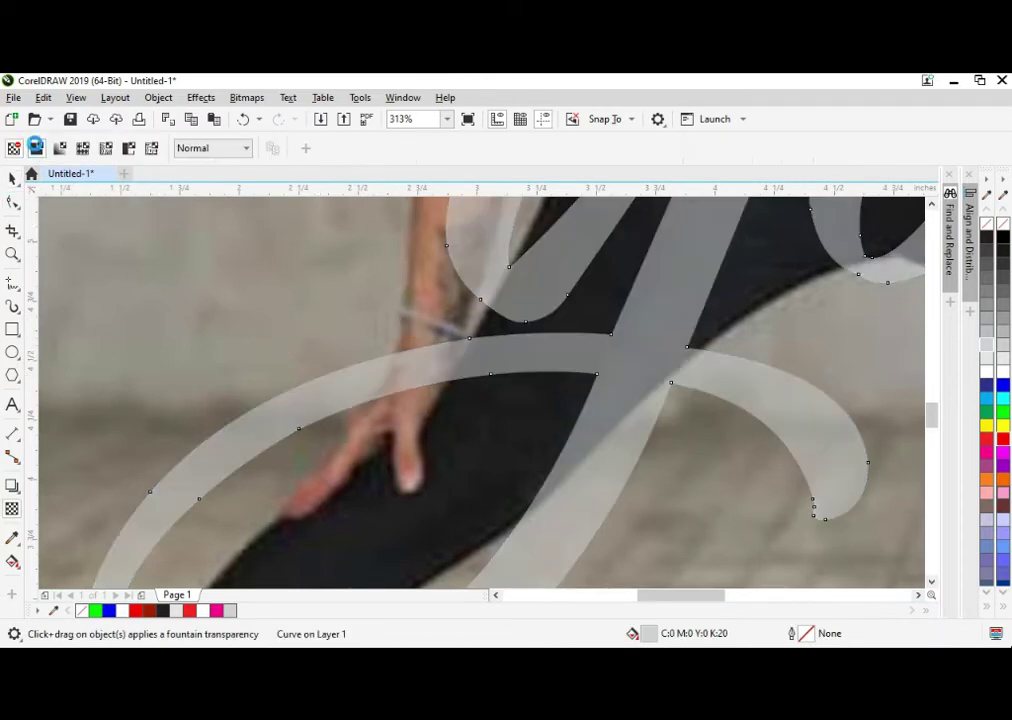
{"action": "key", "text": "space"}
{"action": "key", "text": "space"}
Draw a closed four-sided shape, about 0.49 by 0.30 in, over the wrist where the Y's loop crosses it
{"action": "left_click", "coordinate": [12, 284]}
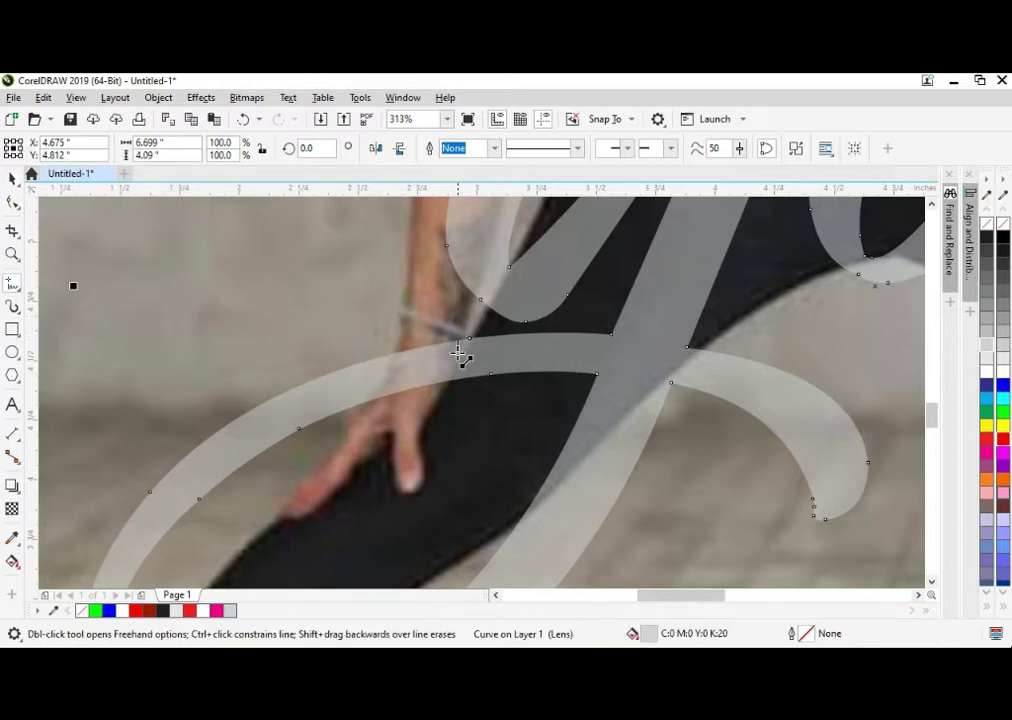
{"action": "left_click", "coordinate": [456, 337]}
{"action": "double_click", "coordinate": [455, 386]}
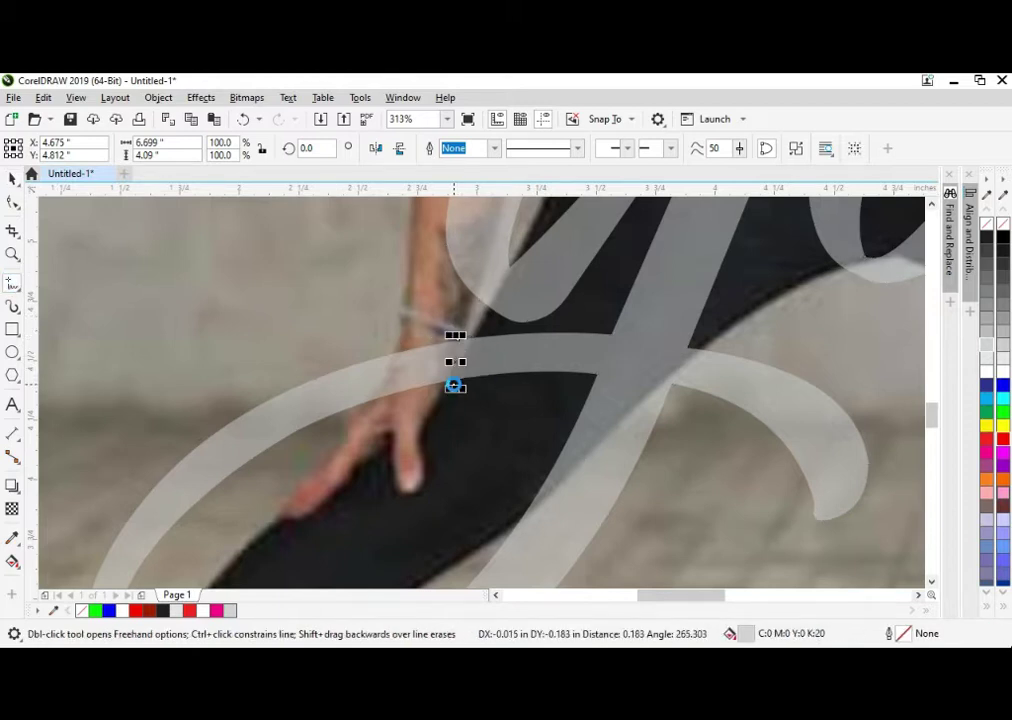
{"action": "left_click", "coordinate": [341, 411]}
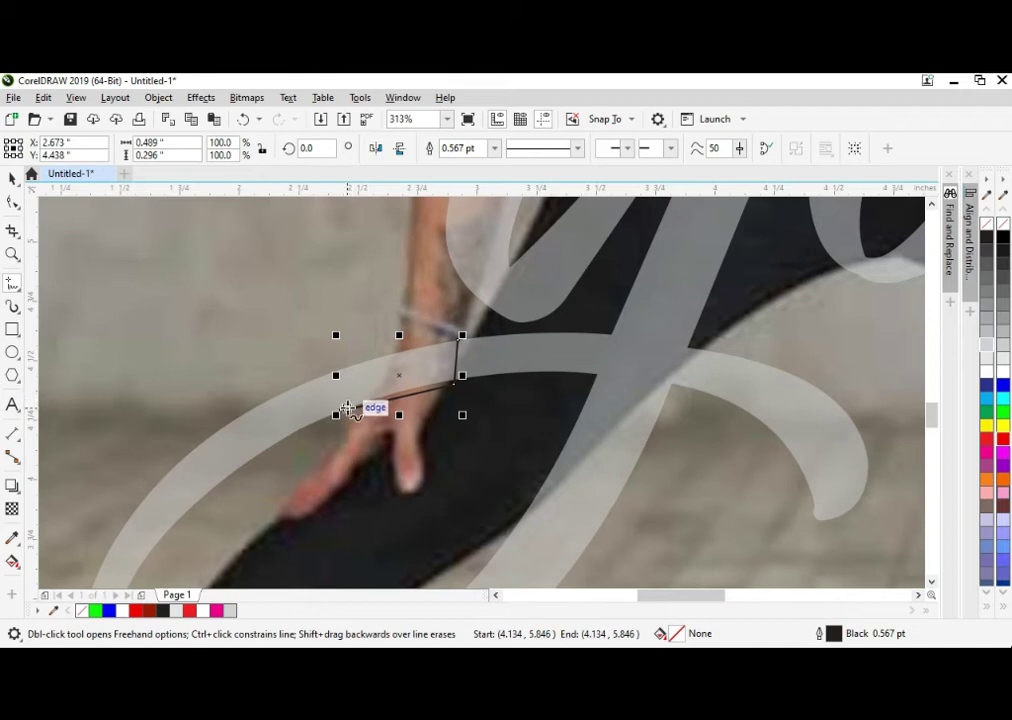
{"action": "left_click", "coordinate": [395, 351]}
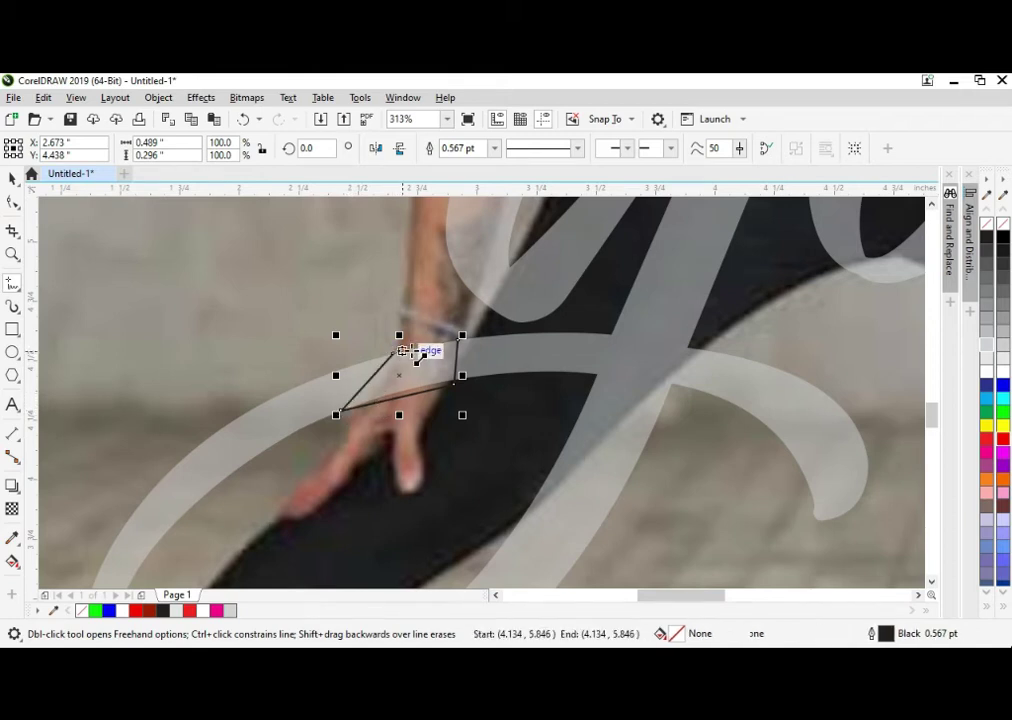
{"action": "left_click", "coordinate": [460, 339]}
Bend the left edge of the wrist shape inward to follow the hand's contour
{"action": "key", "text": "F10"}
{"action": "left_click_drag", "start_coordinate": [283, 520], "coordinate": [285, 518]}
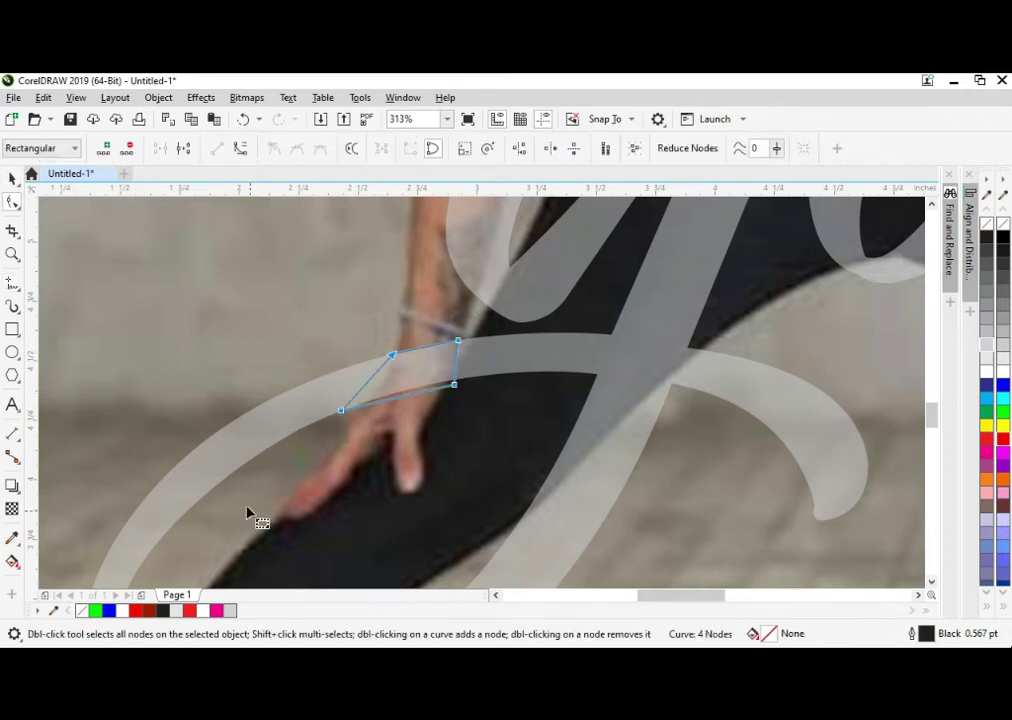
{"action": "left_click_drag", "start_coordinate": [375, 372], "coordinate": [384, 378]}
{"action": "key", "text": "space"}
Trim the lettering with the wrist shape and delete the shape
{"action": "left_click", "coordinate": [455, 211], "text": "shift"}
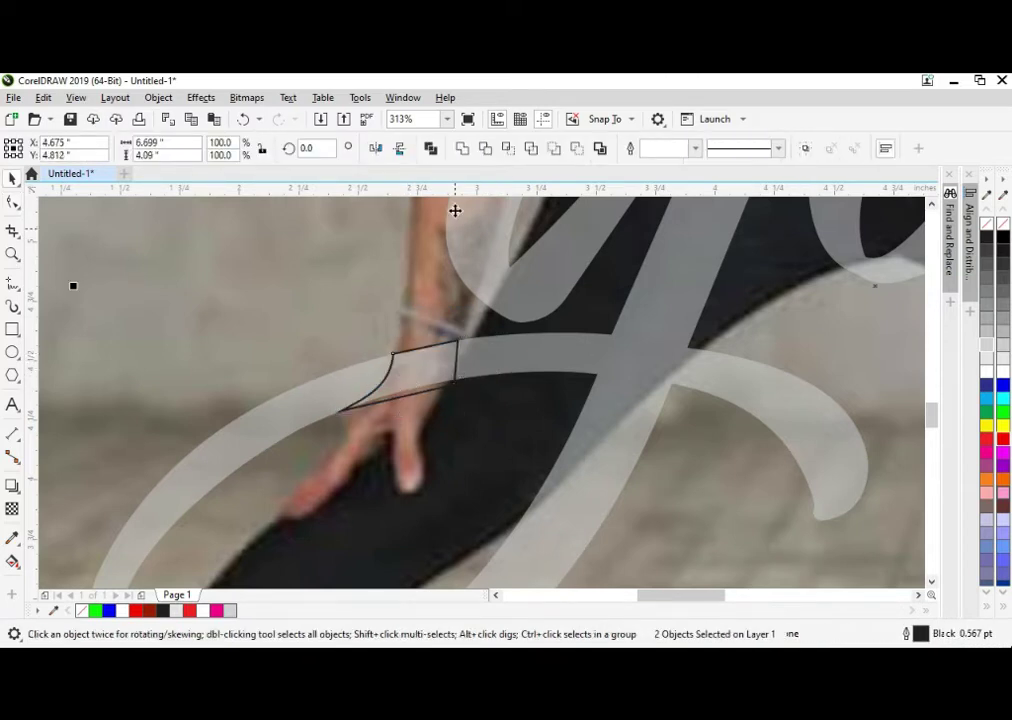
{"action": "left_click", "coordinate": [485, 149]}
{"action": "left_click", "coordinate": [427, 364]}
{"action": "key", "text": "Delete"}
Undo the wrist trim and the deletion of the wrist shape
{"action": "scroll", "coordinate": [427, 365], "scroll_direction": "down", "scroll_amount": 2}
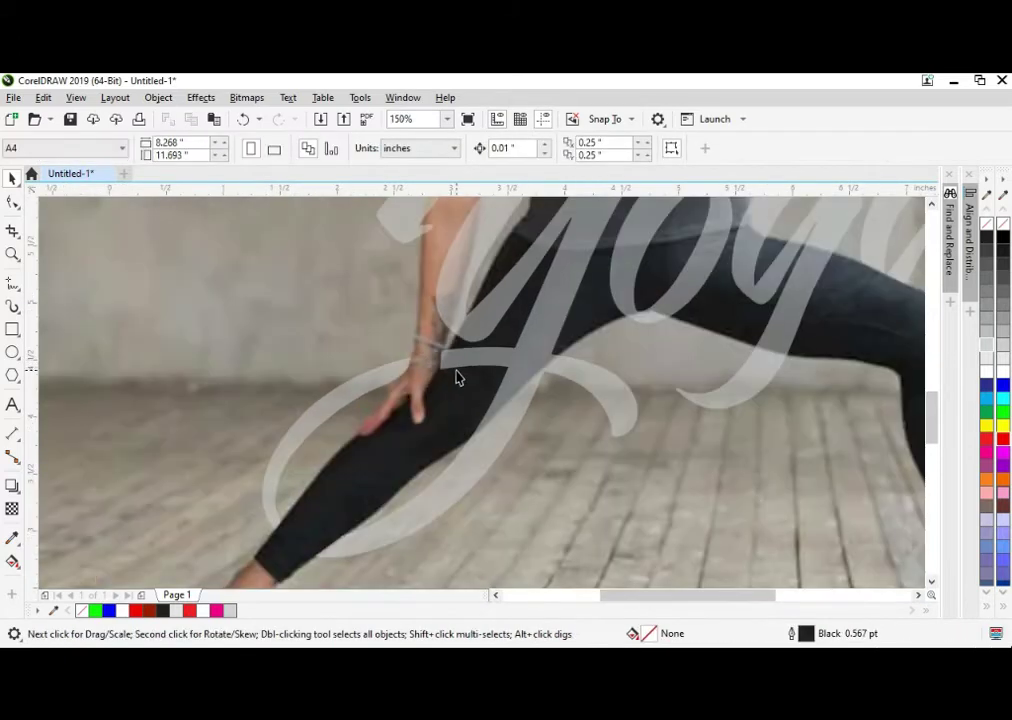
{"action": "left_click", "coordinate": [458, 358]}
{"action": "key", "text": "F10"}
{"action": "key", "text": "F2"}
{"action": "left_click_drag", "start_coordinate": [381, 338], "coordinate": [441, 446]}
{"action": "left_click", "coordinate": [545, 300]}
{"action": "left_click", "coordinate": [547, 309], "text": "shift"}
{"action": "key", "text": "space"}
{"action": "key", "text": "space"}
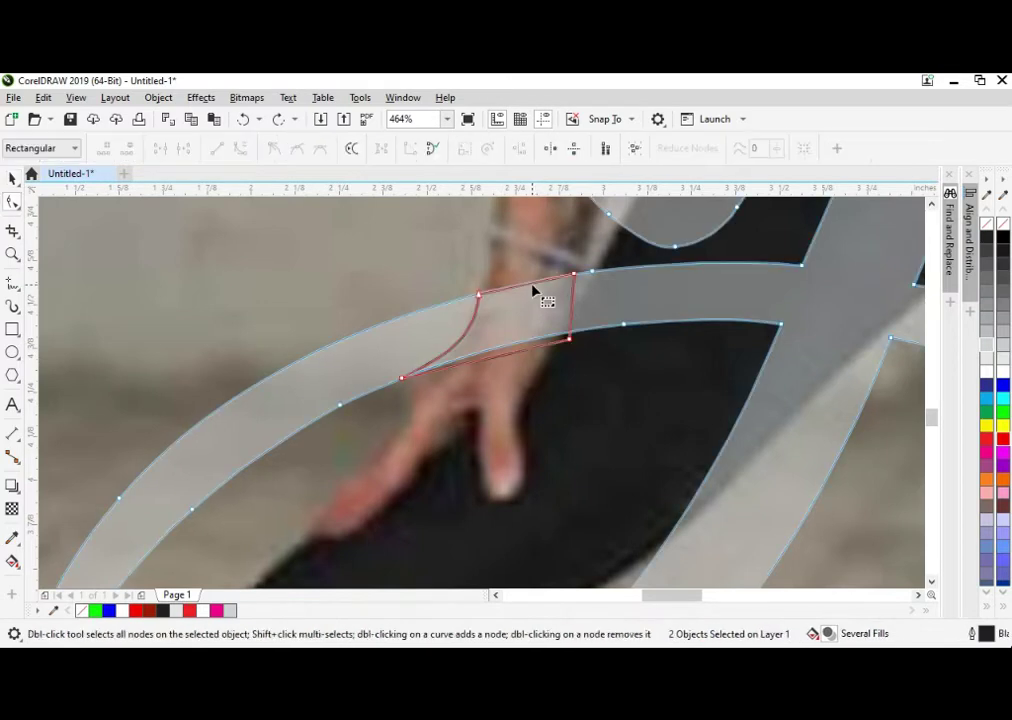
Undo the bend in the wrist shape's left edge and select only that shape for node editing
{"action": "key", "text": "space"}
{"action": "key", "text": "space"}
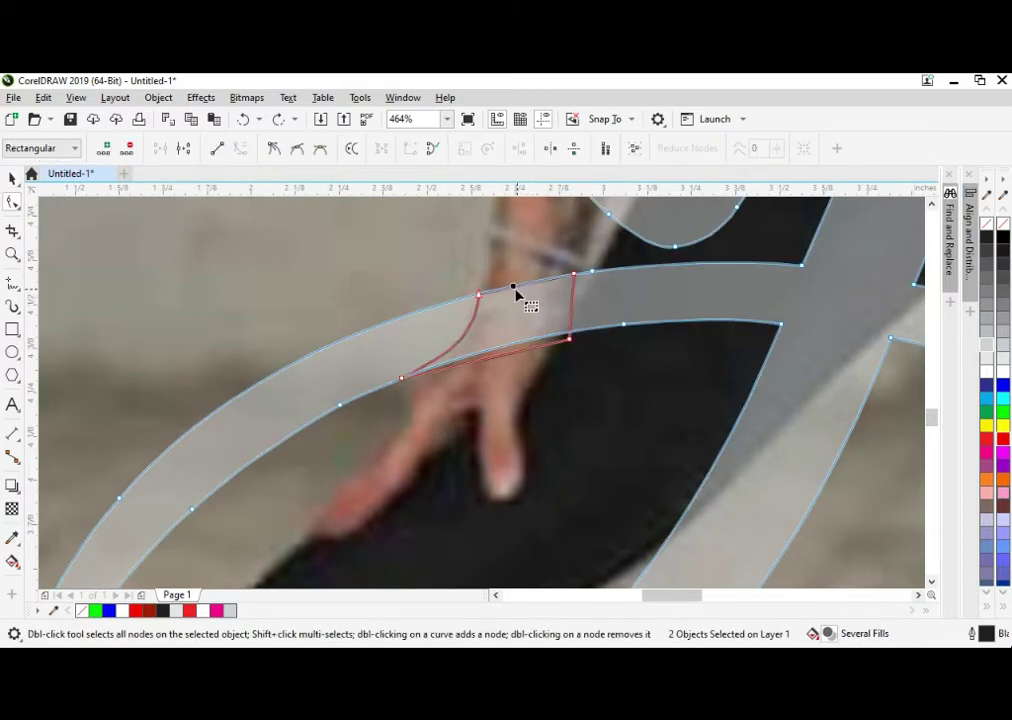
{"action": "left_click", "coordinate": [500, 321]}
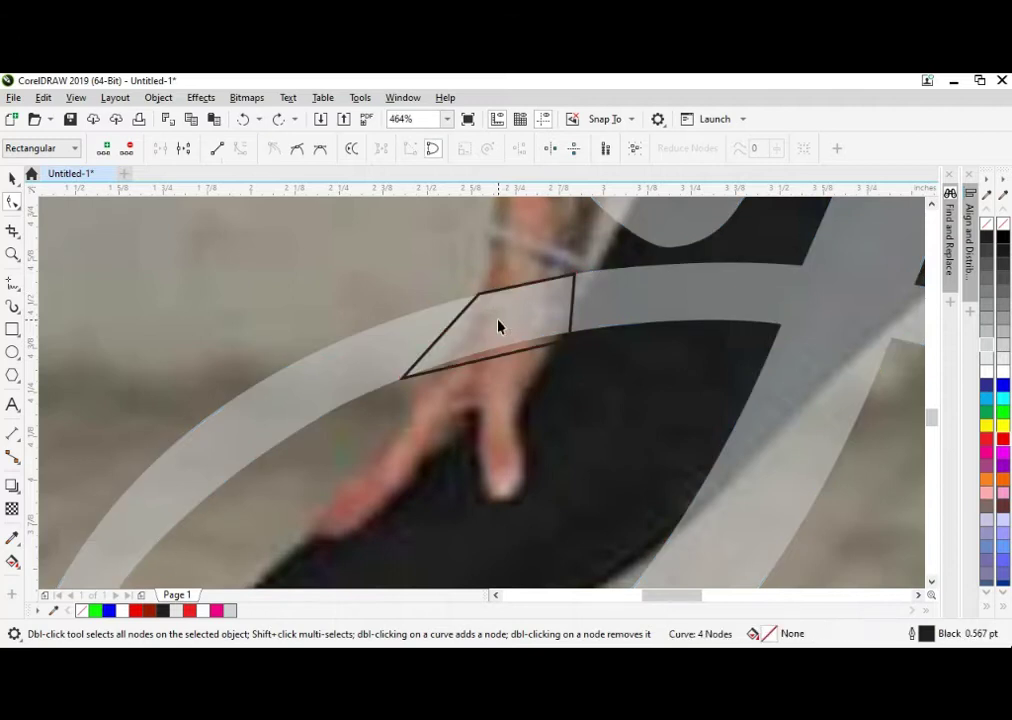
{"action": "key", "text": "space"}
{"action": "key", "text": "space"}
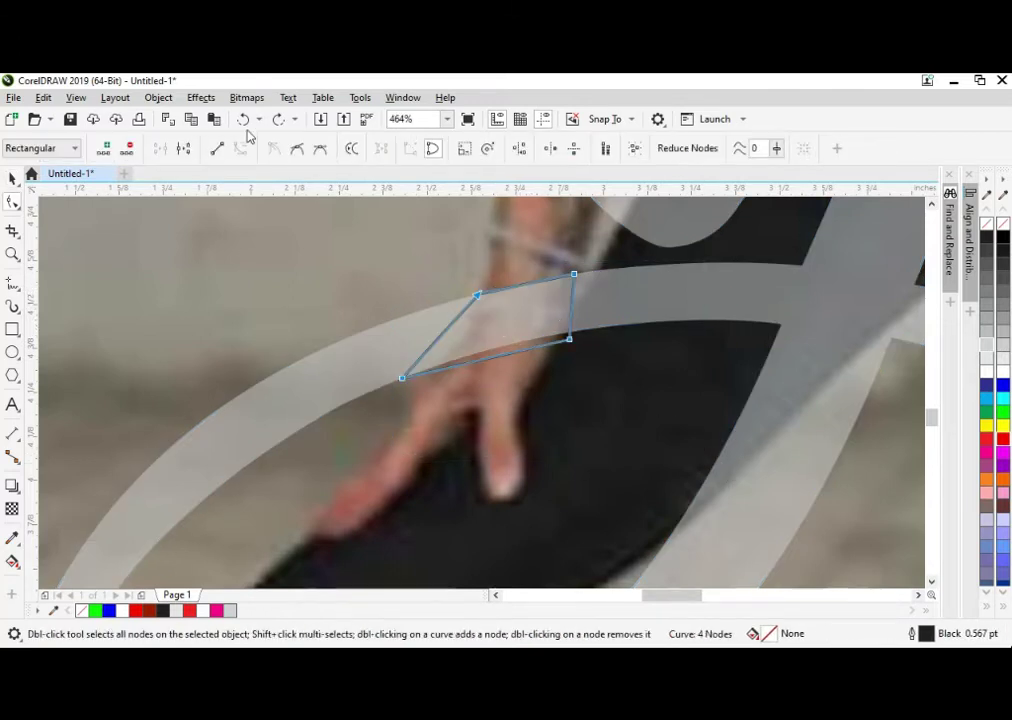
Bend the wrist shape's upper edge outward to follow the top curve of the lettering stroke
{"action": "scroll", "coordinate": [521, 299], "scroll_direction": "up", "scroll_amount": 2}
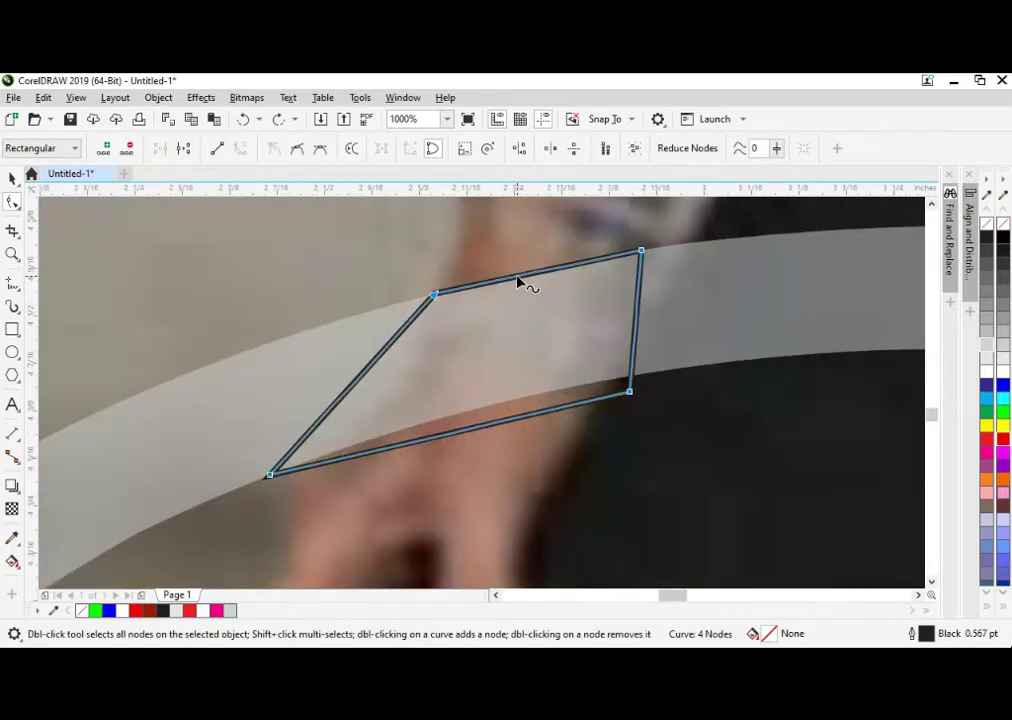
{"action": "left_click", "coordinate": [519, 283]}
{"action": "left_click", "coordinate": [525, 276]}
{"action": "left_click_drag", "start_coordinate": [521, 275], "coordinate": [517, 268]}
{"action": "key", "text": "space"}
Trim the lettering with the reshaped wrist shape and delete that shape
{"action": "left_click", "coordinate": [378, 319], "text": "shift"}
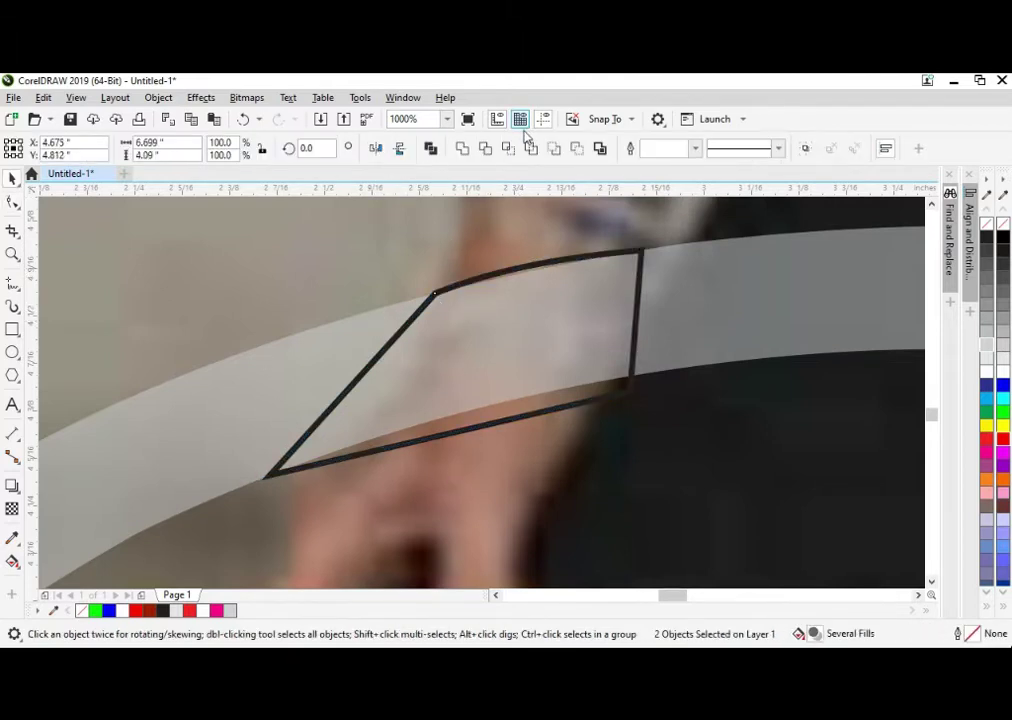
{"action": "left_click", "coordinate": [486, 148]}
{"action": "left_click", "coordinate": [479, 318]}
{"action": "key", "text": "Delete"}
{"action": "scroll", "coordinate": [519, 323], "scroll_direction": "down", "scroll_amount": 1}
Try to adjust the nodes of the lettering's cut edge beside the hand
{"action": "left_click", "coordinate": [616, 315]}
{"action": "key", "text": "F10"}
{"action": "scroll", "coordinate": [596, 330], "scroll_direction": "down", "scroll_amount": 2}
{"action": "key", "text": "F2"}
{"action": "left_click_drag", "start_coordinate": [476, 308], "coordinate": [586, 412]}
{"action": "left_click_drag", "start_coordinate": [373, 267], "coordinate": [759, 489]}
{"action": "left_click_drag", "start_coordinate": [308, 412], "coordinate": [338, 409]}
{"action": "key", "text": "space"}
{"action": "scroll", "coordinate": [351, 407], "scroll_direction": "down", "scroll_amount": 2}
{"action": "key", "text": "z"}
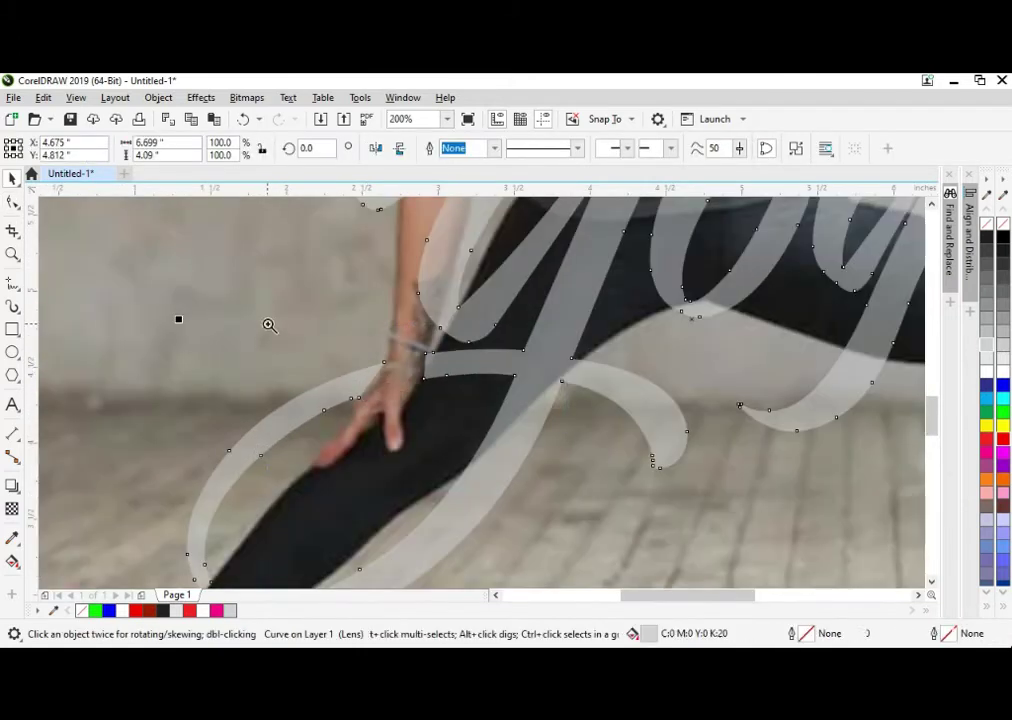
{"action": "left_click_drag", "start_coordinate": [268, 325], "coordinate": [566, 489]}
{"action": "key", "text": "ctrl+z"}
Bend the lettering's left cut edge along the hand and move the right cut edge's upper node onto the wrist's contour
{"action": "key", "text": "space"}
{"action": "key", "text": "space"}
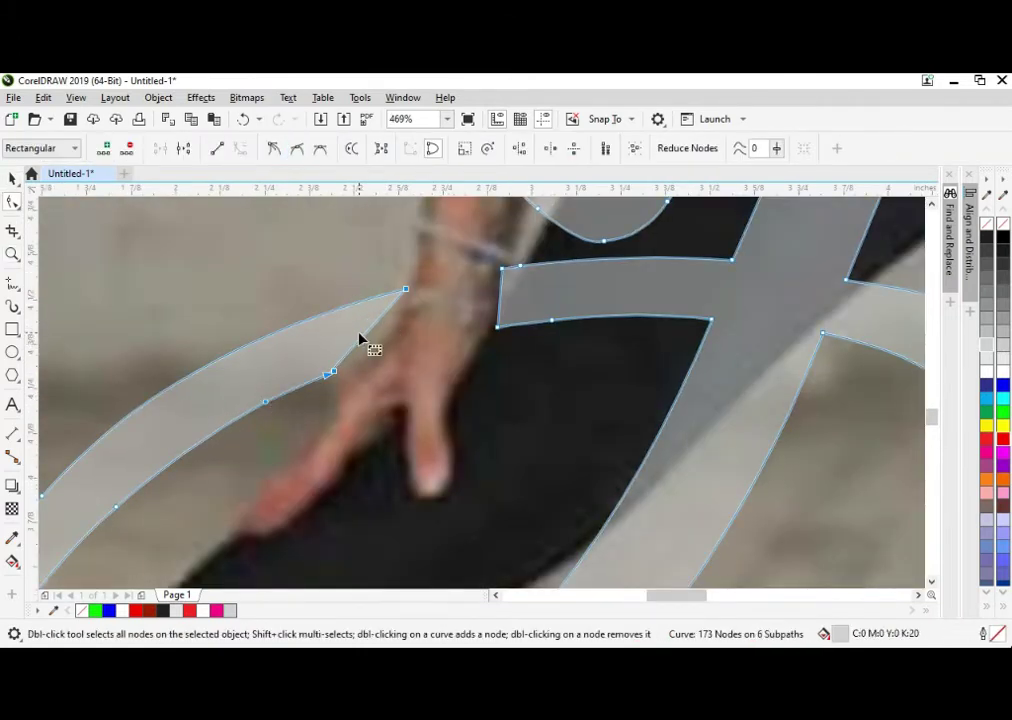
{"action": "key", "text": "space"}
{"action": "scroll", "coordinate": [461, 373], "scroll_direction": "down", "scroll_amount": 3}
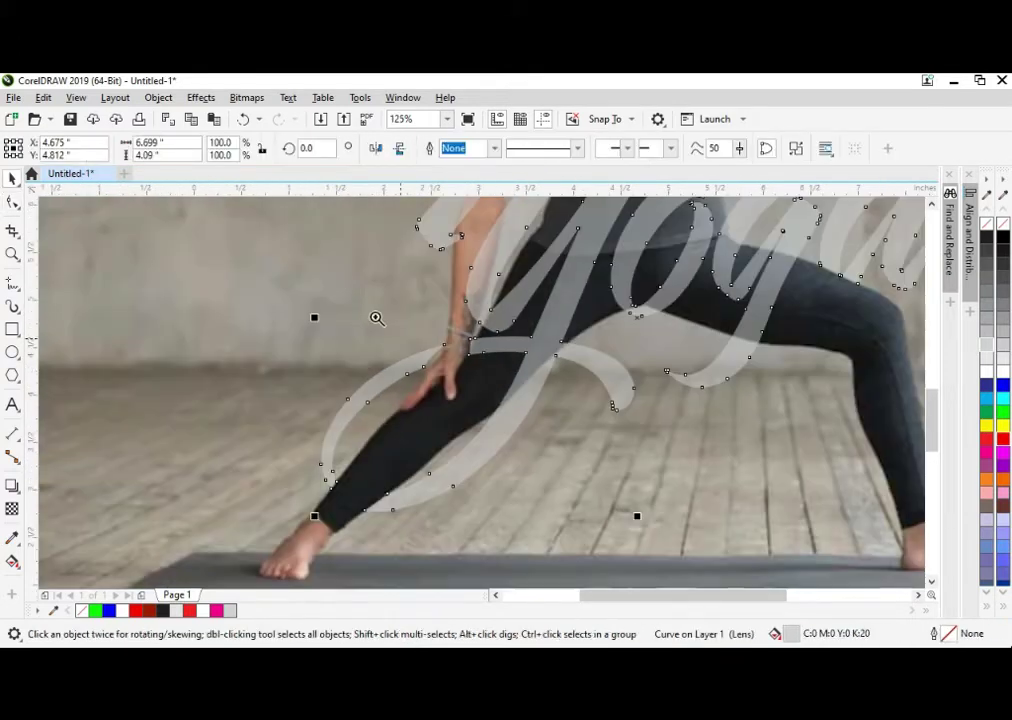
{"action": "scroll", "coordinate": [471, 338], "scroll_direction": "up", "scroll_amount": 2}
{"action": "key", "text": "space"}
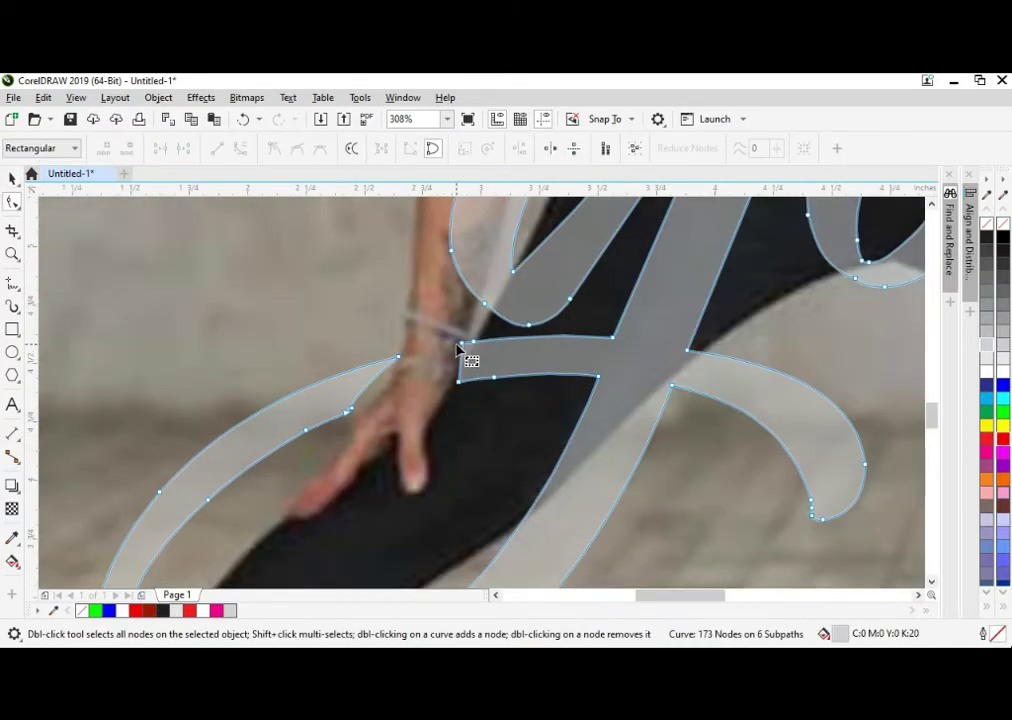
{"action": "left_click_drag", "start_coordinate": [460, 344], "coordinate": [473, 342]}
{"action": "key", "text": "space"}
Remove the transparency from the Yoga lettering so it has a solid fill
{"action": "scroll", "coordinate": [484, 375], "scroll_direction": "up", "scroll_amount": 1}
{"action": "left_click", "coordinate": [475, 409]}
{"action": "scroll", "coordinate": [475, 409], "scroll_direction": "down", "scroll_amount": 1}
{"action": "scroll", "coordinate": [475, 409], "scroll_direction": "down", "scroll_amount": 3}
{"action": "left_click", "coordinate": [291, 420]}
{"action": "key", "text": "F2"}
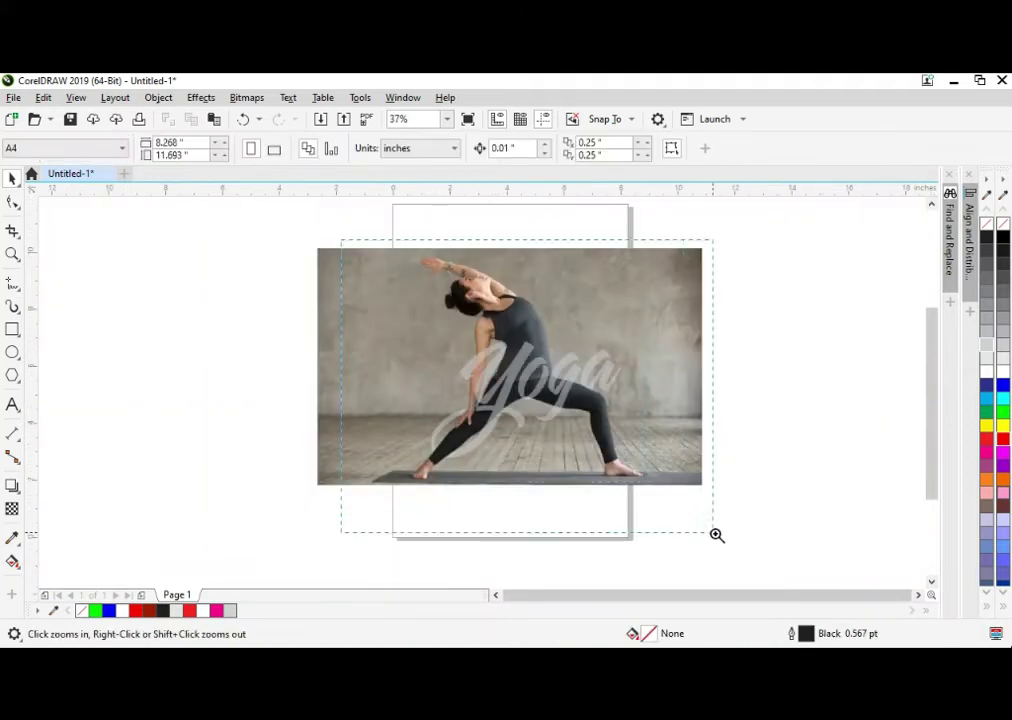
{"action": "left_click_drag", "start_coordinate": [693, 516], "coordinate": [714, 529]}
{"action": "left_click", "coordinate": [504, 375]}
{"action": "left_click", "coordinate": [490, 375]}
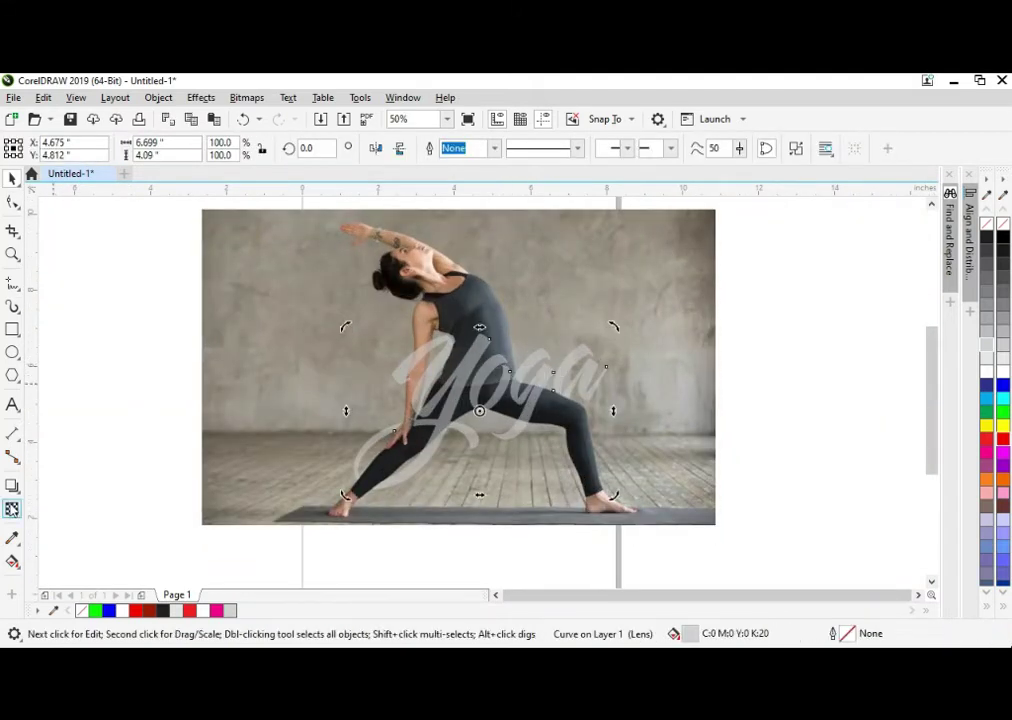
{"action": "left_click", "coordinate": [12, 507]}
{"action": "left_click", "coordinate": [19, 155]}
{"action": "key", "text": "space"}
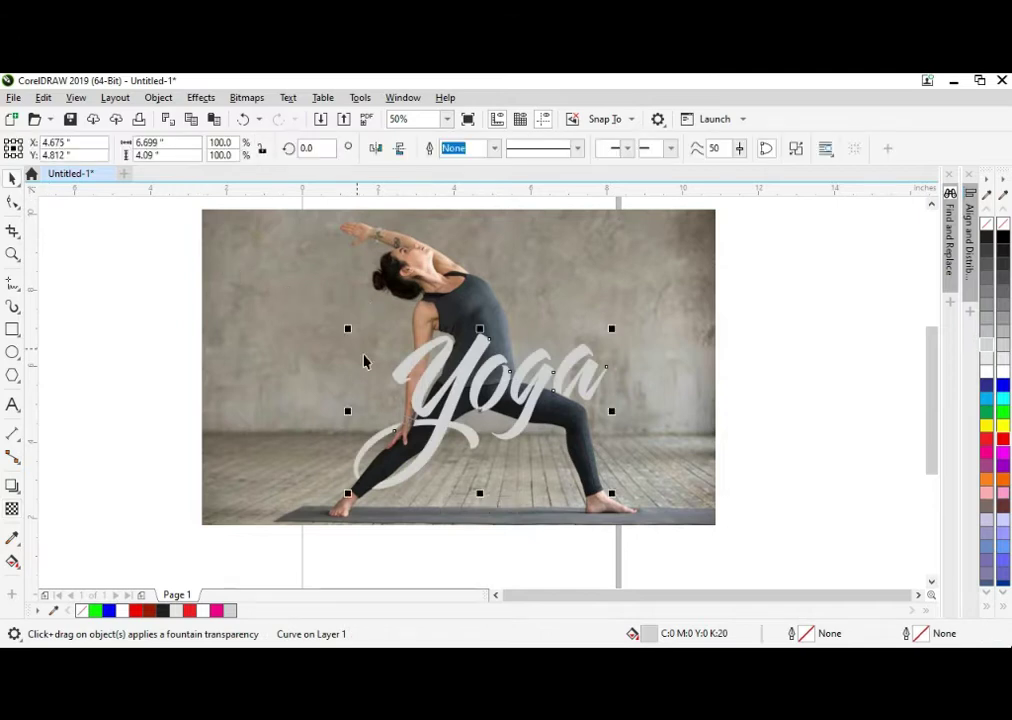
Apply a vertical linear fountain fill to the lettering with red as its lower color
{"action": "key", "text": "F2"}
{"action": "left_click_drag", "start_coordinate": [326, 319], "coordinate": [639, 557]}
{"action": "scroll", "coordinate": [400, 400], "scroll_direction": "down", "scroll_amount": 3}
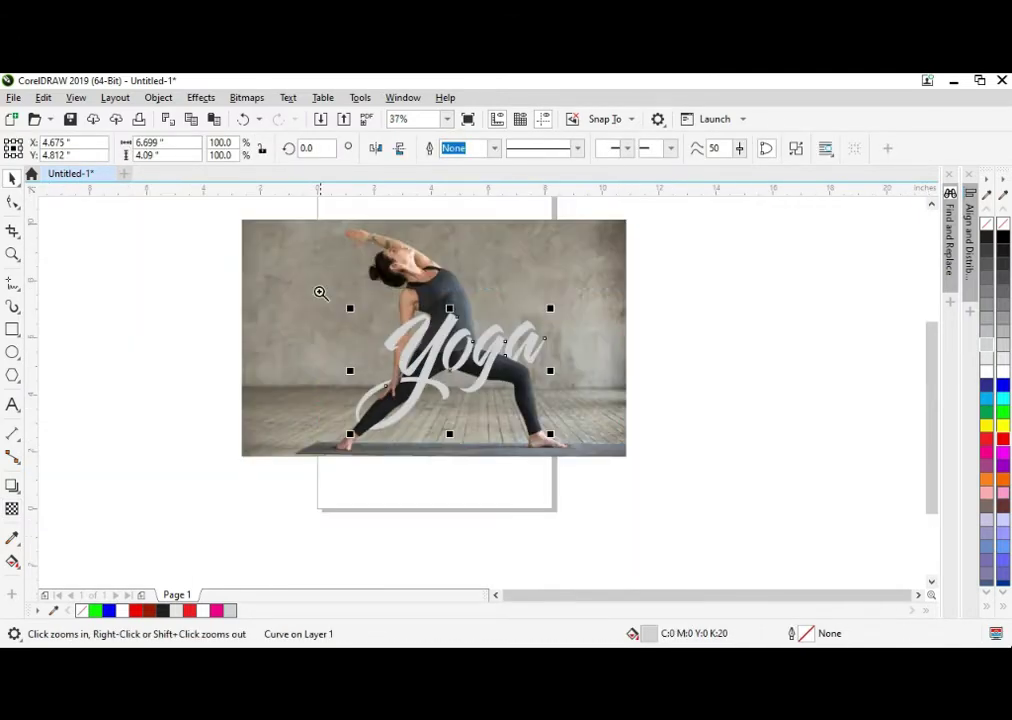
{"action": "scroll", "coordinate": [300, 350], "scroll_direction": "up", "scroll_amount": 2}
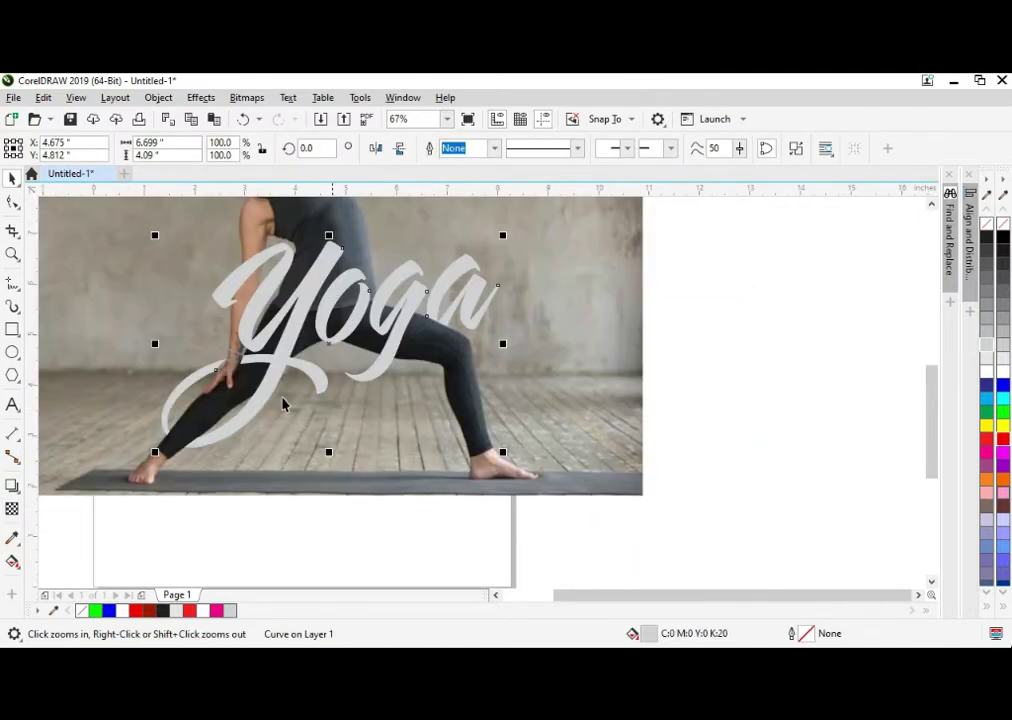
{"action": "left_click", "coordinate": [16, 560]}
{"action": "left_click_drag", "start_coordinate": [325, 368], "coordinate": [325, 364]}
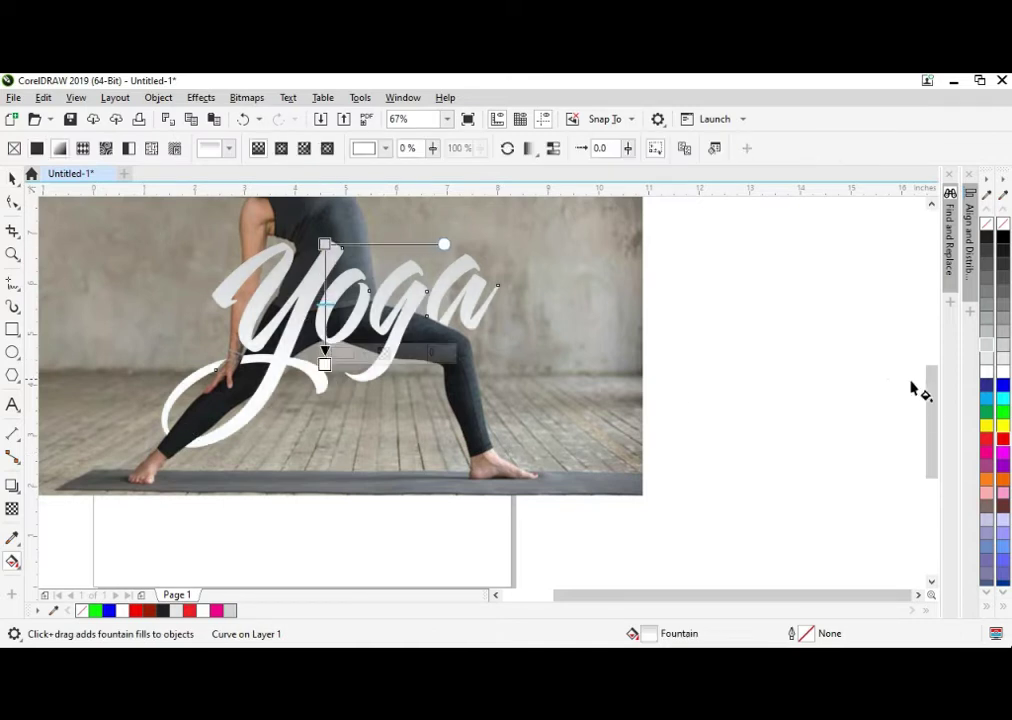
{"action": "left_click", "coordinate": [1000, 439]}
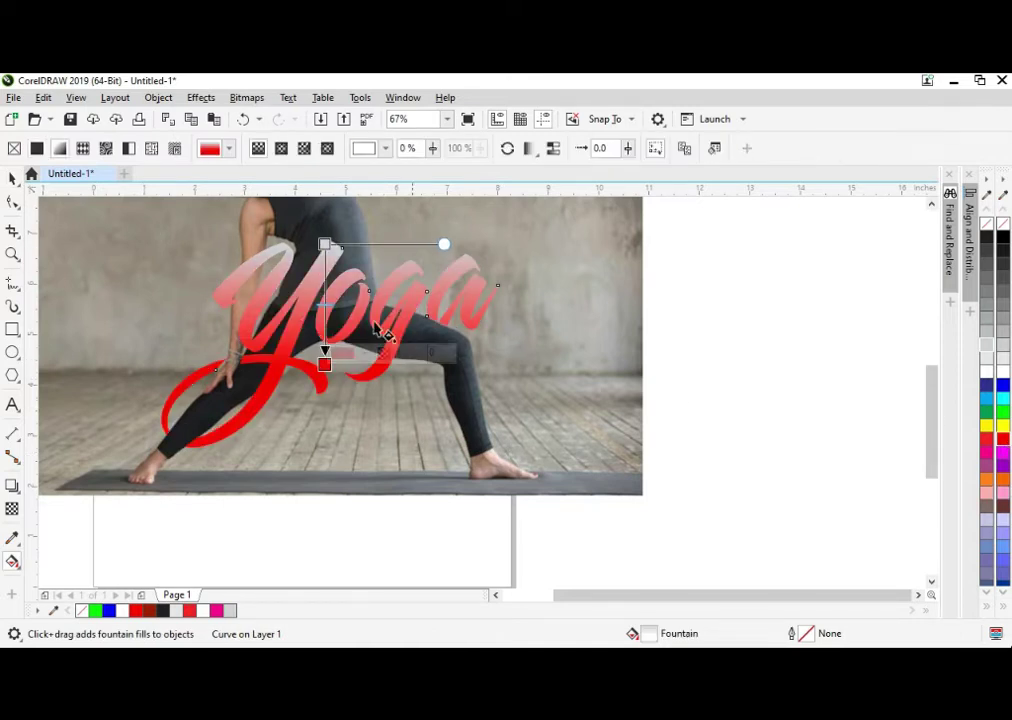
Set the fountain fill's upper color to purple and extend its red end further down the lettering
{"action": "left_click", "coordinate": [325, 242]}
{"action": "left_click", "coordinate": [1003, 466]}
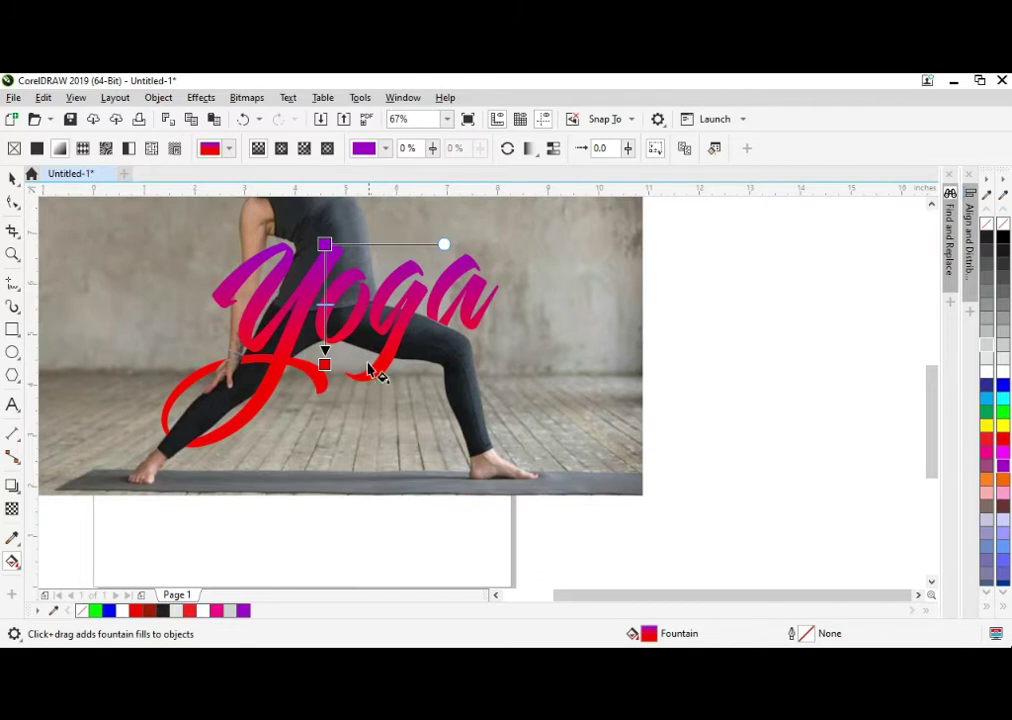
{"action": "left_click_drag", "start_coordinate": [328, 396], "coordinate": [328, 407]}
{"action": "key", "text": "space"}
{"action": "key", "text": "Escape"}
Draw a closed straight-sided shape across the small hook at the end of the Y's left stroke
{"action": "key", "text": "F2"}
{"action": "left_click_drag", "start_coordinate": [538, 239], "coordinate": [140, 421]}
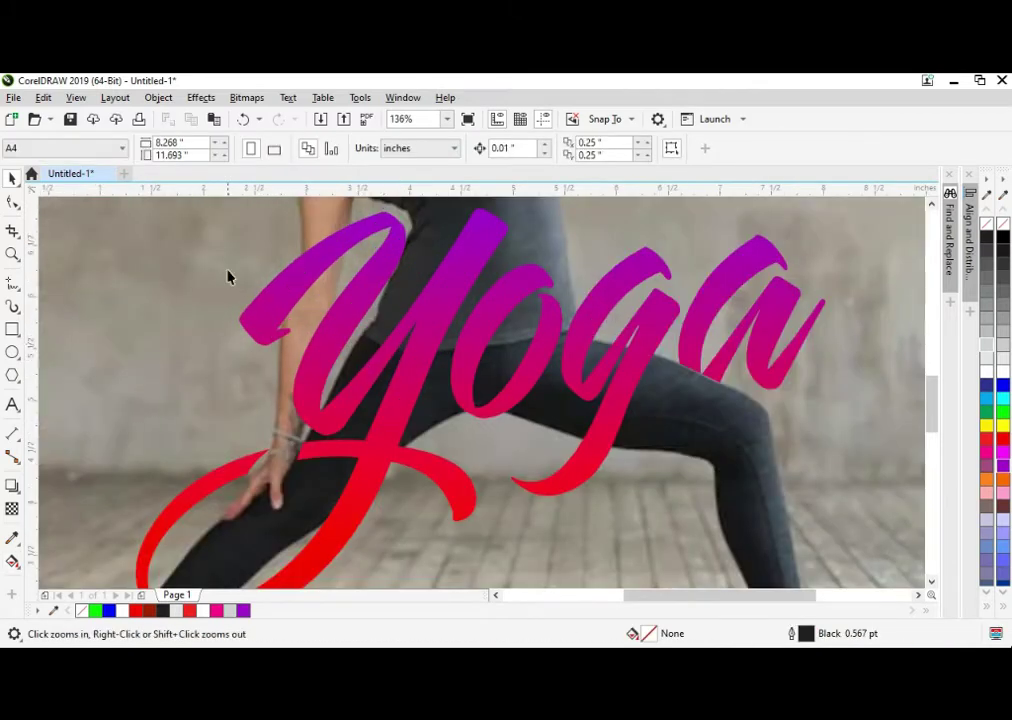
{"action": "left_click_drag", "start_coordinate": [404, 418], "coordinate": [410, 424]}
{"action": "key", "text": "F2"}
{"action": "left_click_drag", "start_coordinate": [289, 283], "coordinate": [583, 490]}
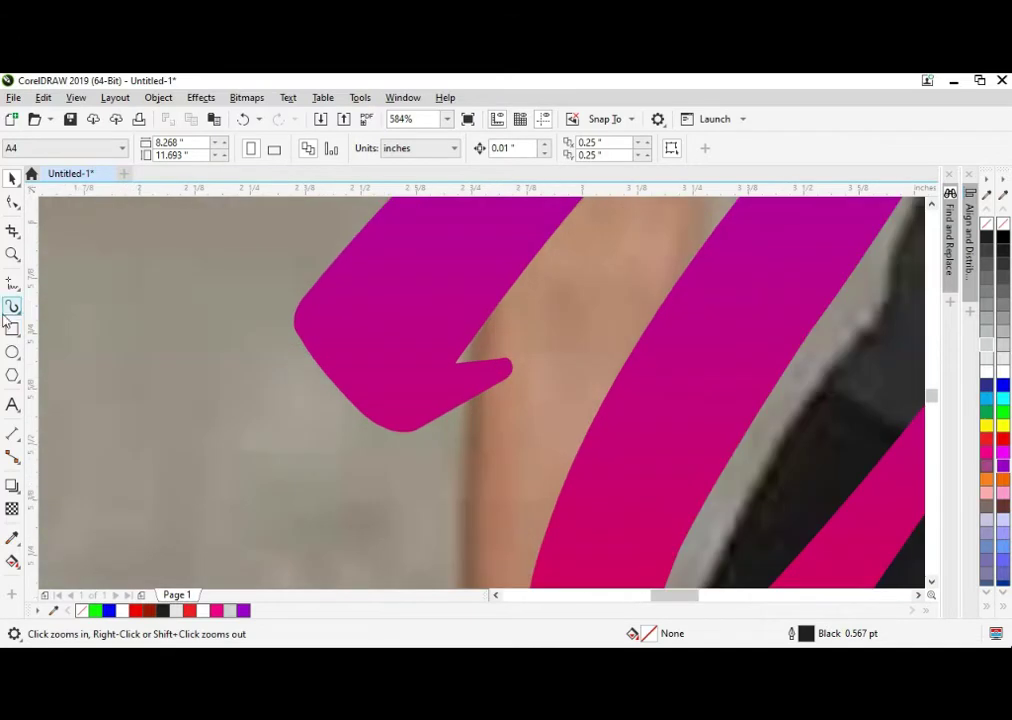
{"action": "key", "text": "F5"}
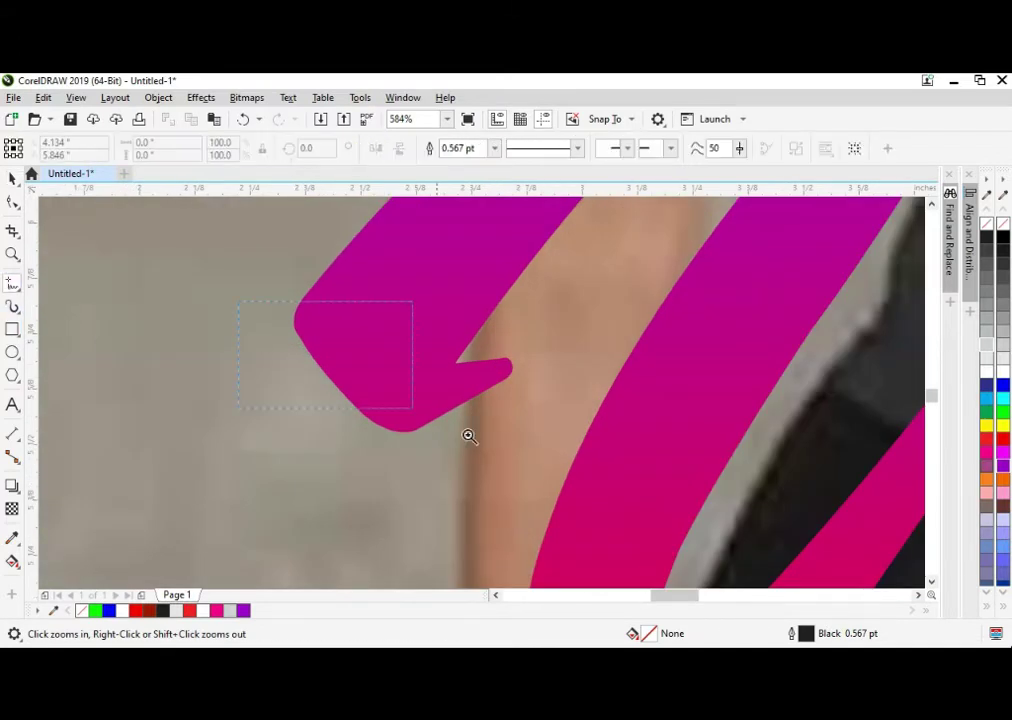
{"action": "scroll", "coordinate": [430, 432], "scroll_direction": "up", "scroll_amount": 2}
{"action": "left_click", "coordinate": [493, 309]}
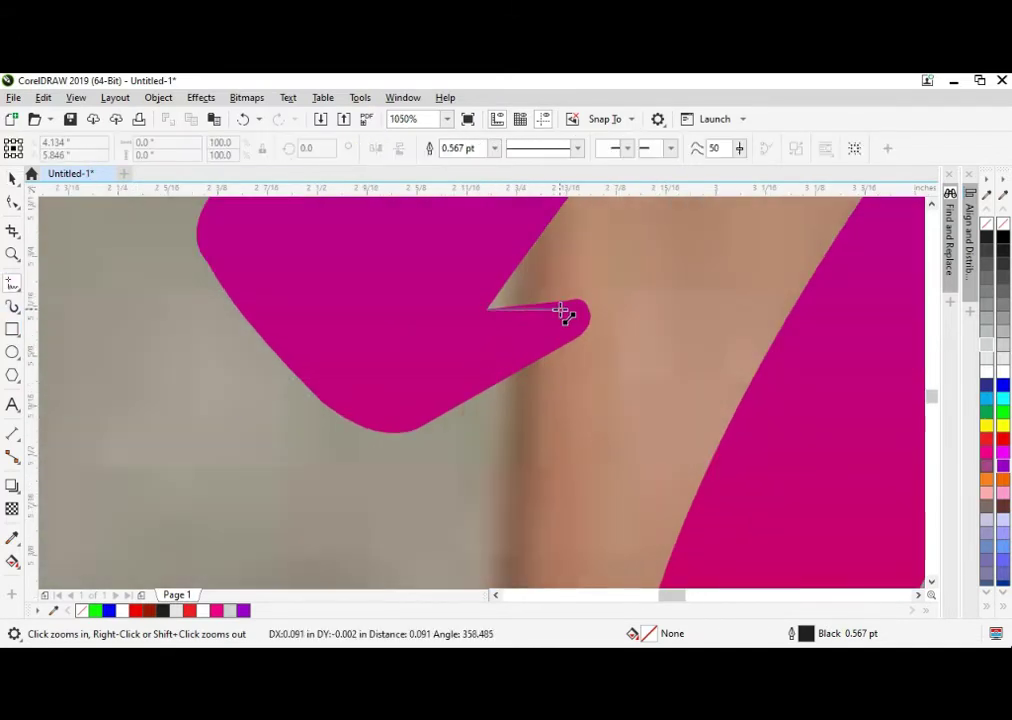
{"action": "double_click", "coordinate": [556, 306]}
{"action": "double_click", "coordinate": [524, 367]}
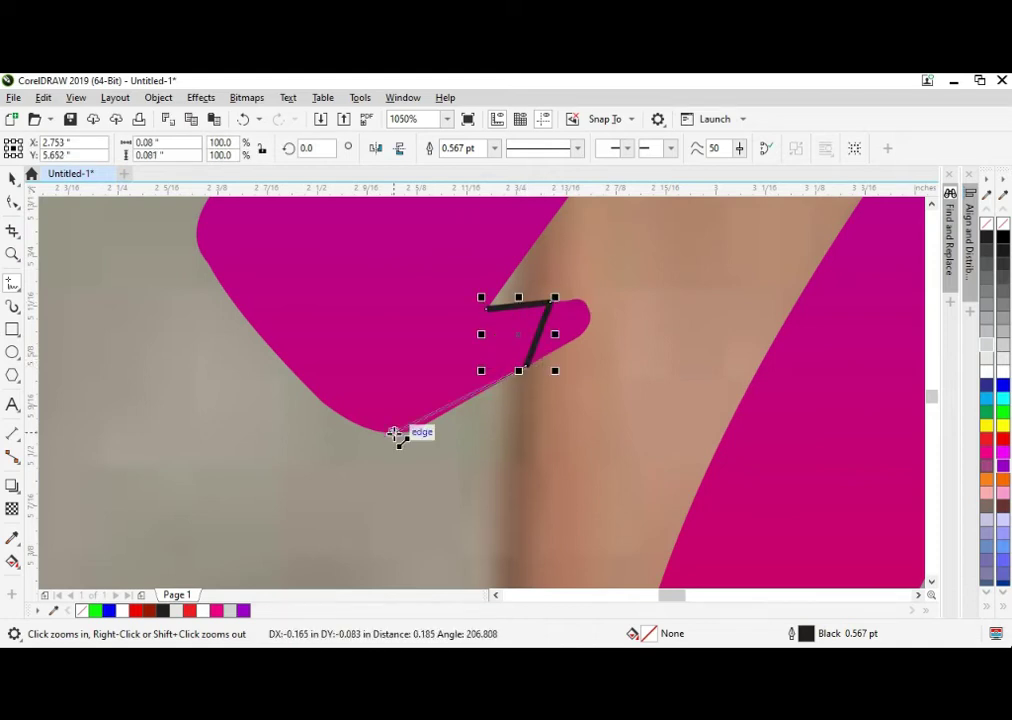
{"action": "double_click", "coordinate": [414, 431]}
{"action": "left_click", "coordinate": [487, 311]}
{"action": "double_click", "coordinate": [413, 430]}
Fade the shape on the Y's hook with a linear transparency
{"action": "key", "text": "space"}
{"action": "left_click", "coordinate": [468, 381]}
{"action": "left_click", "coordinate": [13, 509]}
{"action": "left_click_drag", "start_coordinate": [402, 298], "coordinate": [436, 364]}
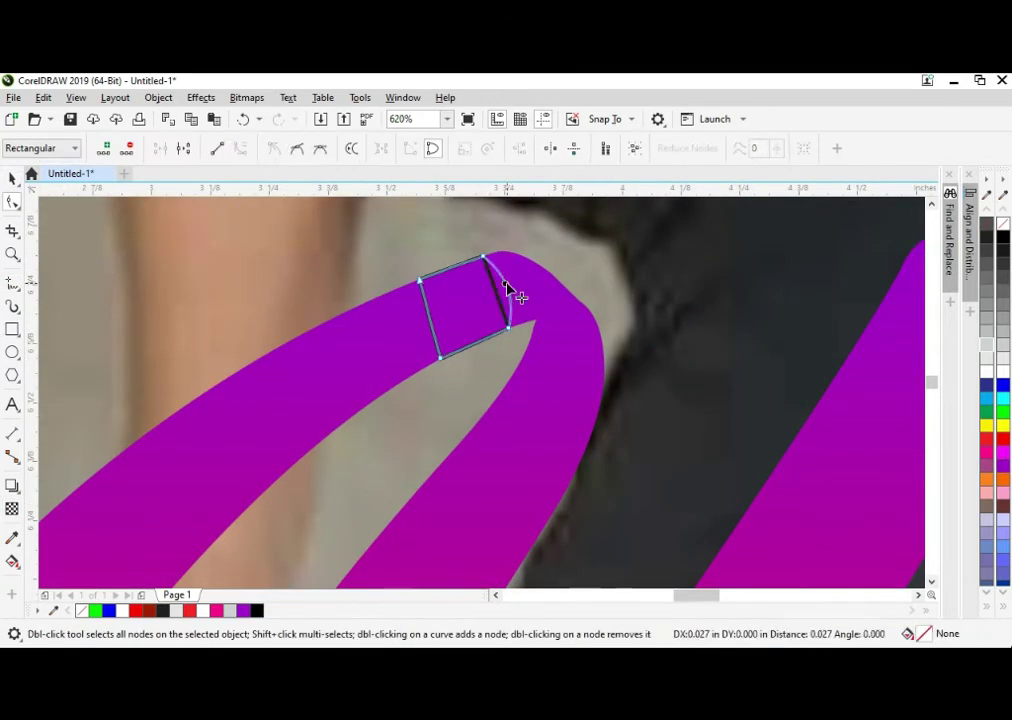
Add black shapes with fading transparency over the folds of the Y and the upper tip of the g
{"action": "key", "text": "space"}
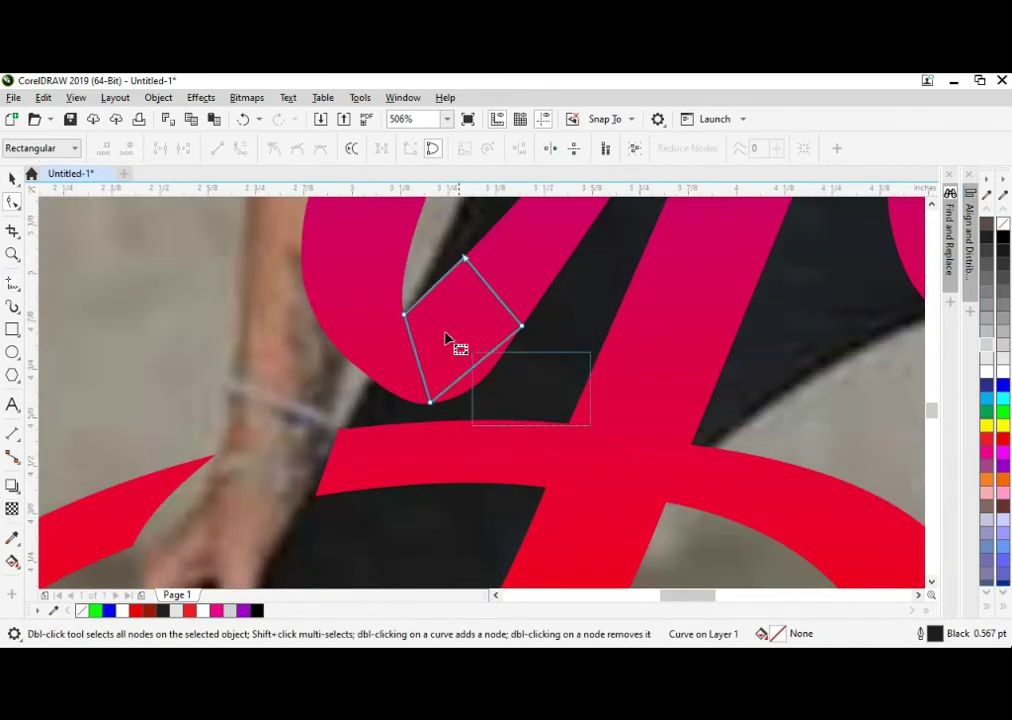
{"action": "left_click", "coordinate": [445, 343]}
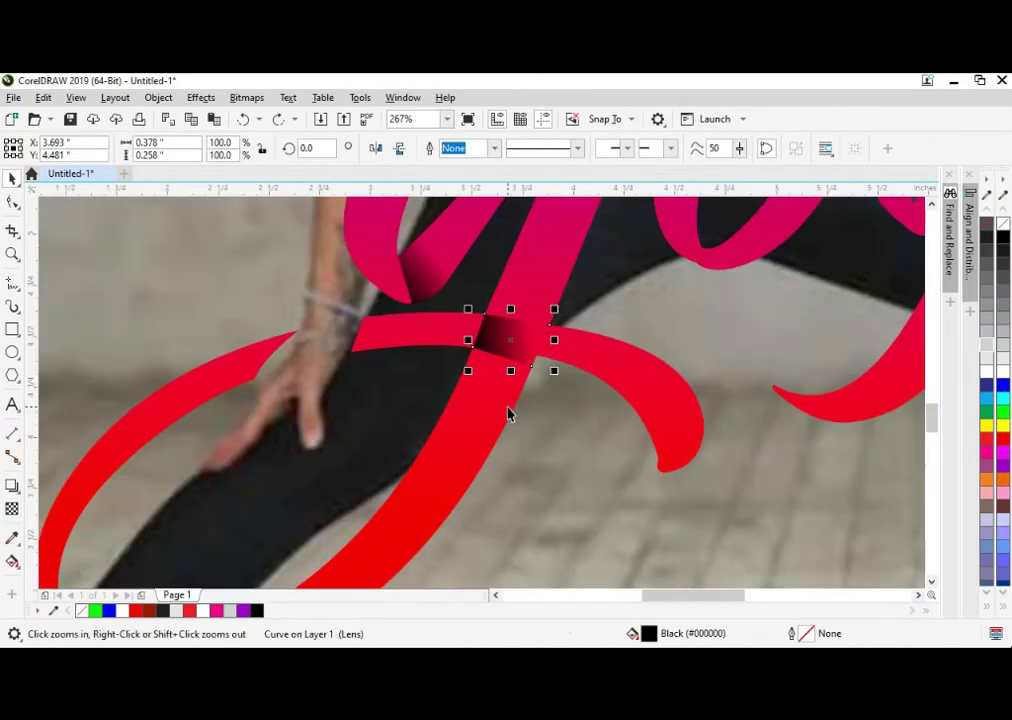
{"action": "key", "text": "F5"}
{"action": "left_click", "coordinate": [445, 312]}
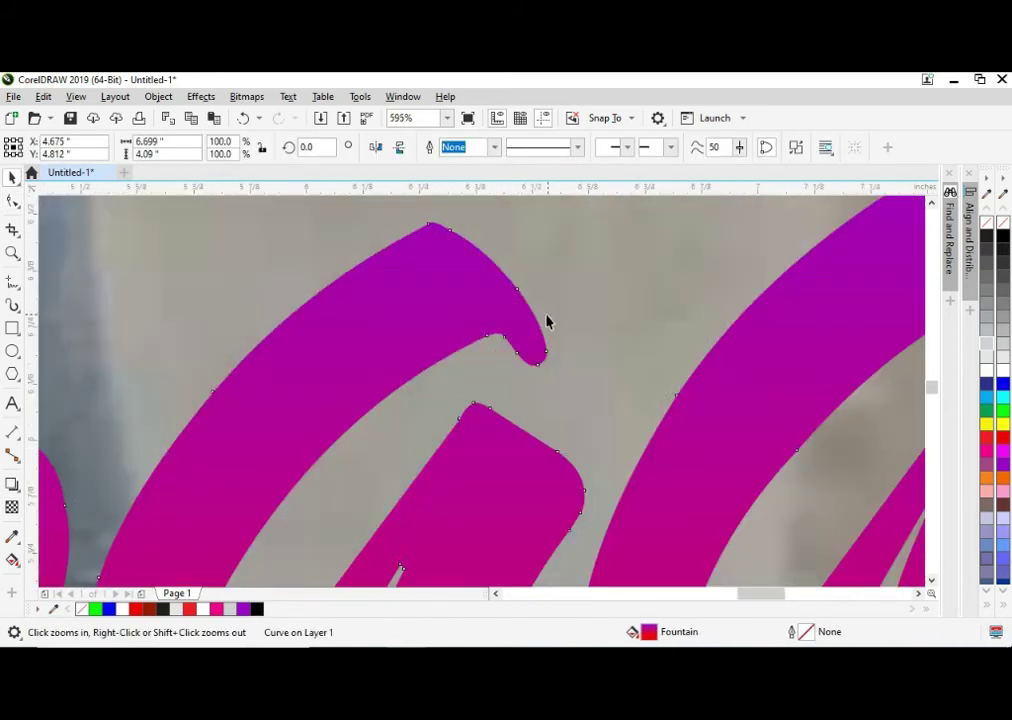
{"action": "left_click", "coordinate": [503, 336]}
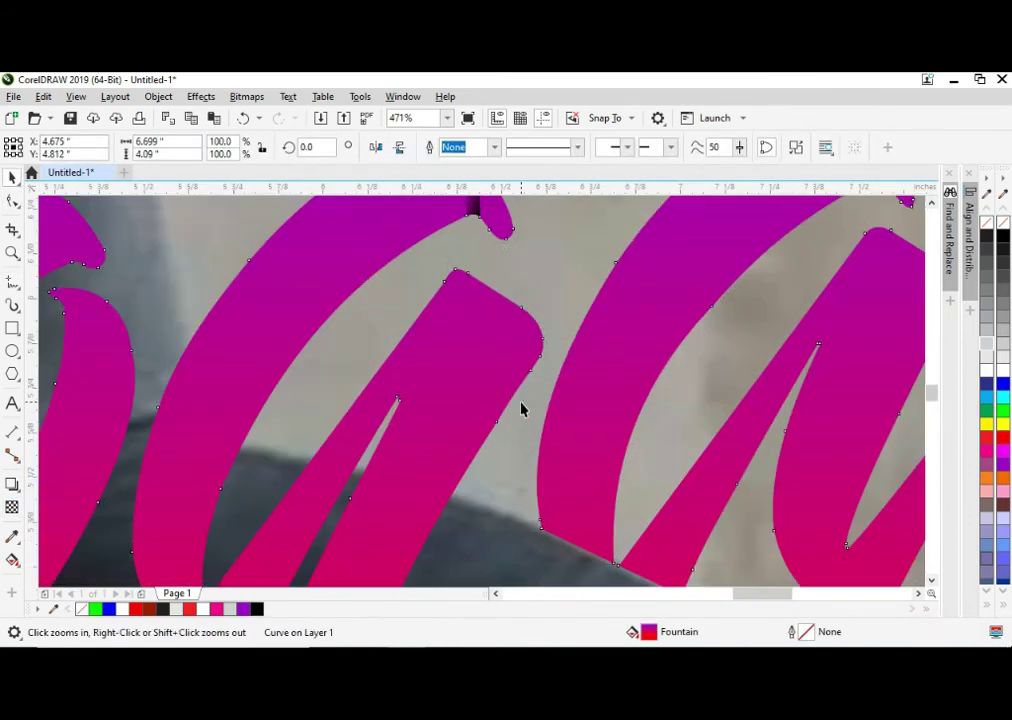
Try to draw a closed shape over the top of the g's right stroke, bending its right side along the outline
{"action": "left_click", "coordinate": [12, 283]}
{"action": "left_click", "coordinate": [452, 272]}
{"action": "double_click", "coordinate": [397, 397]}
{"action": "double_click", "coordinate": [491, 429]}
{"action": "double_click", "coordinate": [529, 313]}
{"action": "left_click", "coordinate": [452, 272]}
{"action": "left_click", "coordinate": [13, 201]}
{"action": "mouse_move", "coordinate": [511, 366]}
{"action": "left_mouse_down"}
{"action": "mouse_move", "coordinate": [541, 353]}
{"action": "mouse_move", "coordinate": [513, 387]}
{"action": "left_mouse_up"}
{"action": "left_click_drag", "start_coordinate": [559, 333], "coordinate": [570, 349]}
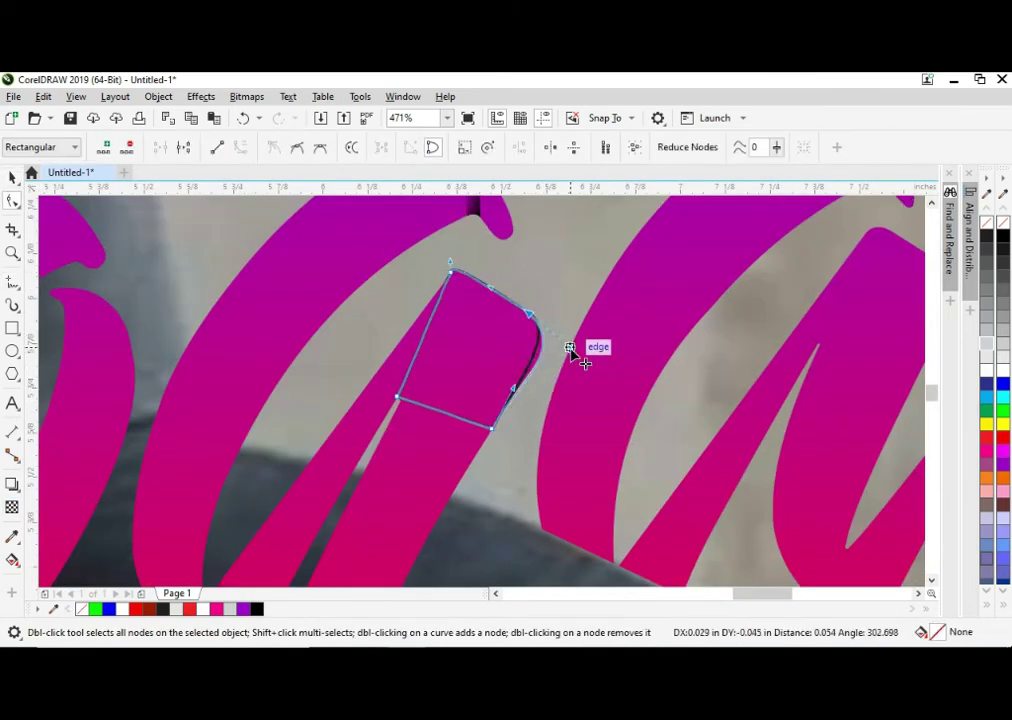
Try shading the shape on the g's right stroke with a black fill, no outline and transparency
{"action": "left_click", "coordinate": [12, 177]}
{"action": "left_click", "coordinate": [257, 609]}
{"action": "right_click", "coordinate": [82, 609]}
{"action": "left_click", "coordinate": [12, 507]}
{"action": "scroll", "coordinate": [506, 366], "scroll_direction": "down", "scroll_amount": 2}
Undo the shading and drawing of the shape on the g's right stroke
{"action": "key", "text": "ctrl+z"}
{"action": "key", "text": "ctrl+z"}
{"action": "key", "text": "ctrl+z"}
{"action": "key", "text": "ctrl+z"}
{"action": "key", "text": "ctrl+z"}
{"action": "key", "text": "ctrl+z"}
{"action": "key", "text": "ctrl+z"}
{"action": "key", "text": "ctrl+z"}
Draw a narrow closed shape along the upper inner fold of the g
{"action": "left_click", "coordinate": [12, 283]}
{"action": "double_click", "coordinate": [434, 261]}
{"action": "double_click", "coordinate": [379, 333]}
Fill the g's fold shape with black, remove its outline and fade it with a linear transparency
{"action": "left_click", "coordinate": [257, 609]}
{"action": "right_click", "coordinate": [82, 609]}
{"action": "left_click", "coordinate": [12, 507]}
{"action": "mouse_move", "coordinate": [370, 336]}
{"action": "left_mouse_down"}
{"action": "mouse_move", "coordinate": [403, 317]}
{"action": "mouse_move", "coordinate": [388, 337]}
{"action": "left_mouse_up"}
{"action": "key", "text": "space"}
{"action": "scroll", "coordinate": [428, 371], "scroll_direction": "down", "scroll_amount": 1}
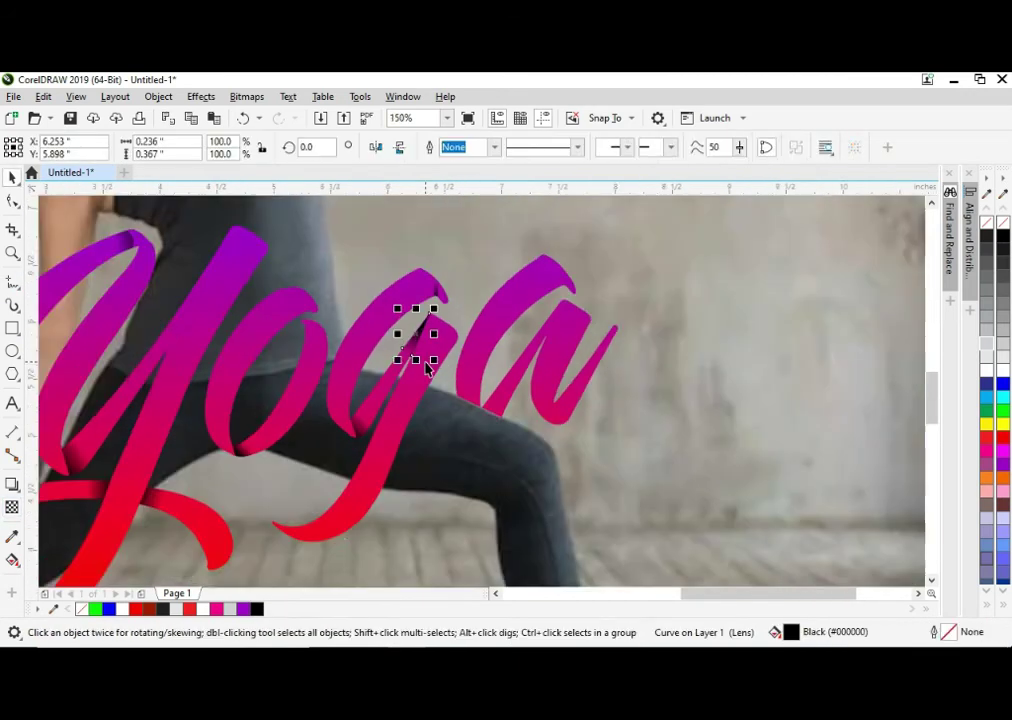
Draw a small closed four-sided shape across the stroke near the top of the a
{"action": "left_click", "coordinate": [428, 371]}
{"action": "key", "text": "F2"}
{"action": "left_click_drag", "start_coordinate": [335, 262], "coordinate": [538, 408]}
{"action": "key", "text": "space"}
{"action": "key", "text": "space"}
{"action": "key", "text": "F5"}
{"action": "left_click", "coordinate": [656, 276]}
{"action": "double_click", "coordinate": [645, 225]}
{"action": "double_click", "coordinate": [626, 229]}
{"action": "double_click", "coordinate": [631, 299]}
{"action": "left_click", "coordinate": [656, 301]}
Refine the small shape on the a, fill it black without an outline and give it a fading transparency
{"action": "key", "text": "space"}
{"action": "key", "text": "F2"}
{"action": "left_click_drag", "start_coordinate": [675, 335], "coordinate": [545, 197]}
{"action": "key", "text": "F10"}
{"action": "key", "text": "space"}
{"action": "left_click_drag", "start_coordinate": [567, 500], "coordinate": [502, 429]}
{"action": "left_click", "coordinate": [257, 609]}
{"action": "right_click", "coordinate": [82, 609]}
{"action": "left_click", "coordinate": [12, 507]}
{"action": "key", "text": "space"}
{"action": "scroll", "coordinate": [593, 456], "scroll_direction": "down", "scroll_amount": 3}
Draw a closed four-sided shape at the foot of the a's left stroke and fill it black without an outline
{"action": "key", "text": "F5"}
{"action": "left_click", "coordinate": [345, 391]}
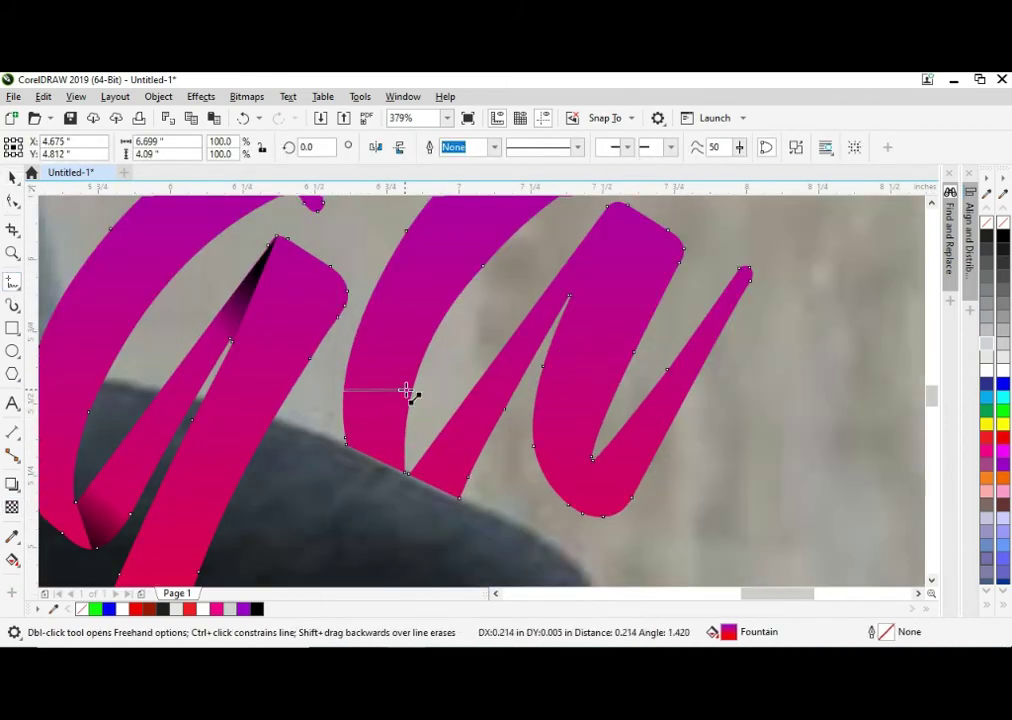
{"action": "double_click", "coordinate": [411, 391]}
{"action": "double_click", "coordinate": [405, 473]}
{"action": "double_click", "coordinate": [346, 445]}
{"action": "left_click", "coordinate": [345, 391]}
{"action": "left_click", "coordinate": [257, 609]}
{"action": "right_click", "coordinate": [82, 609]}
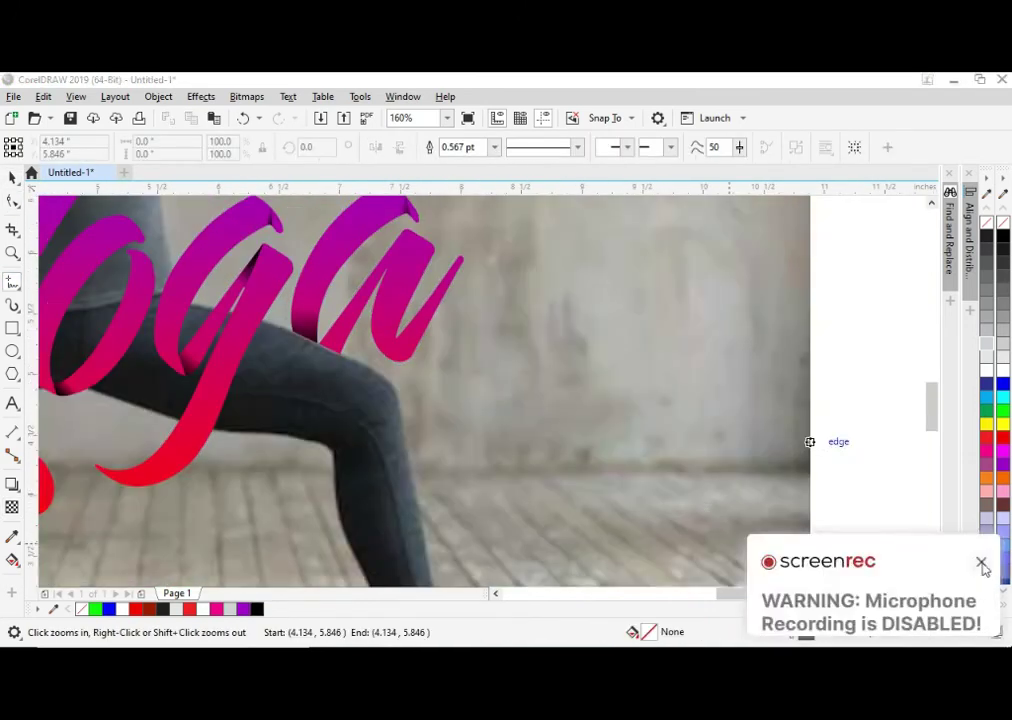
Draw a closed four-sided shape about 0.2 by 0.34 inches over the lower right fold of the a
{"action": "left_click", "coordinate": [377, 386]}
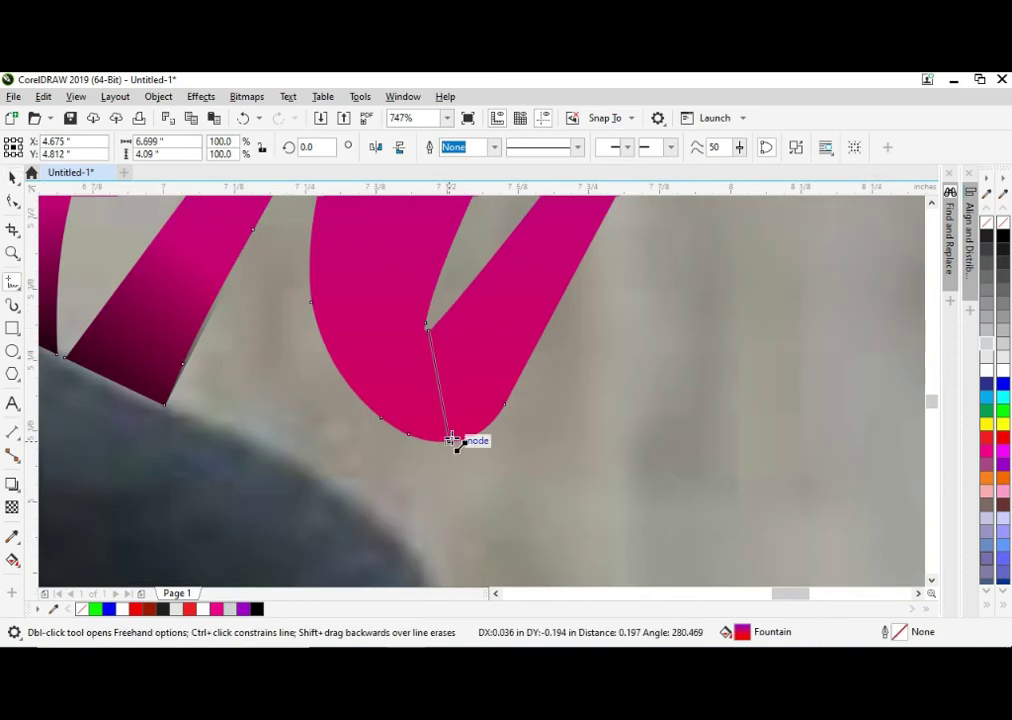
{"action": "left_click", "coordinate": [450, 443]}
{"action": "left_click", "coordinate": [542, 336]}
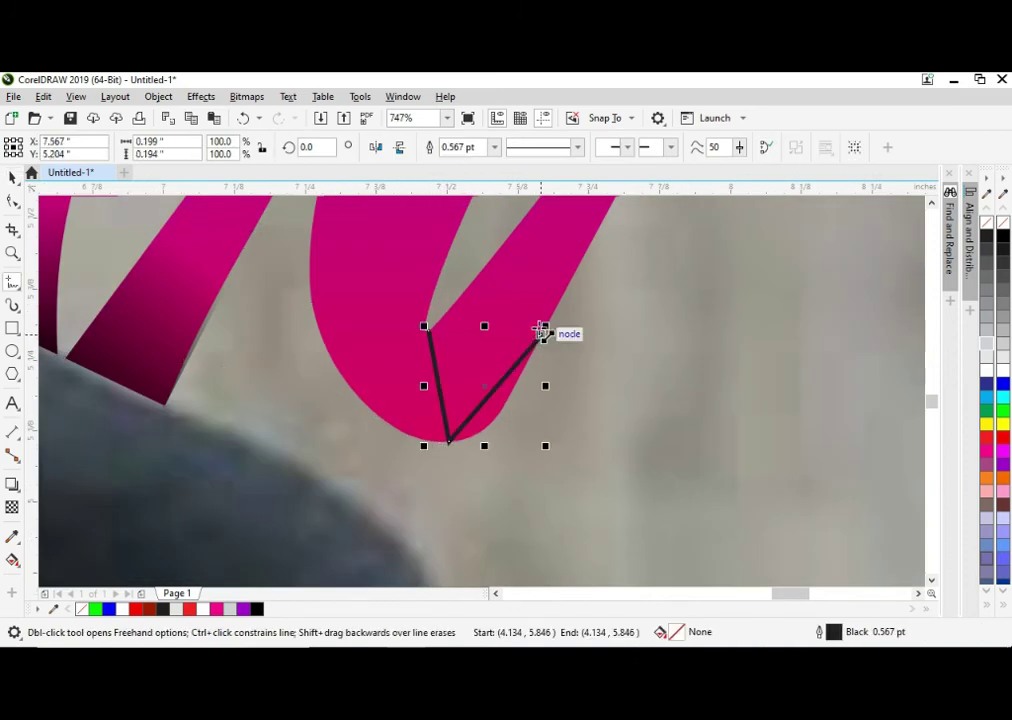
{"action": "left_click", "coordinate": [500, 246]}
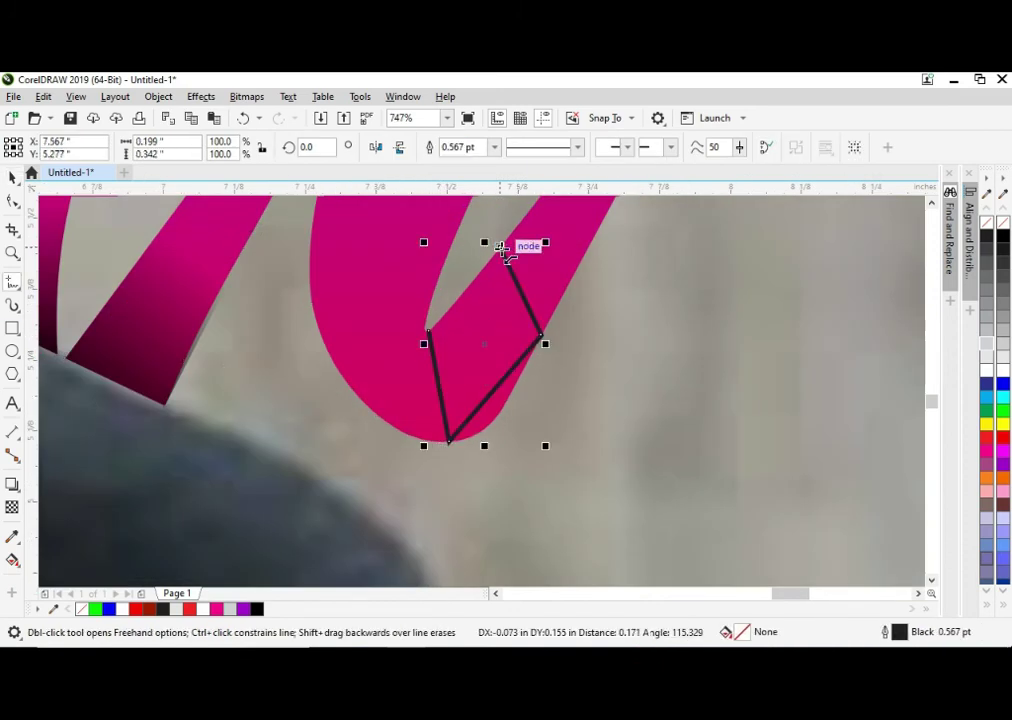
{"action": "left_click", "coordinate": [429, 332]}
{"action": "left_click", "coordinate": [500, 247]}
Fill the shape on the a's lower right fold with black and remove its outline
{"action": "key", "text": "space"}
{"action": "left_click", "coordinate": [448, 417]}
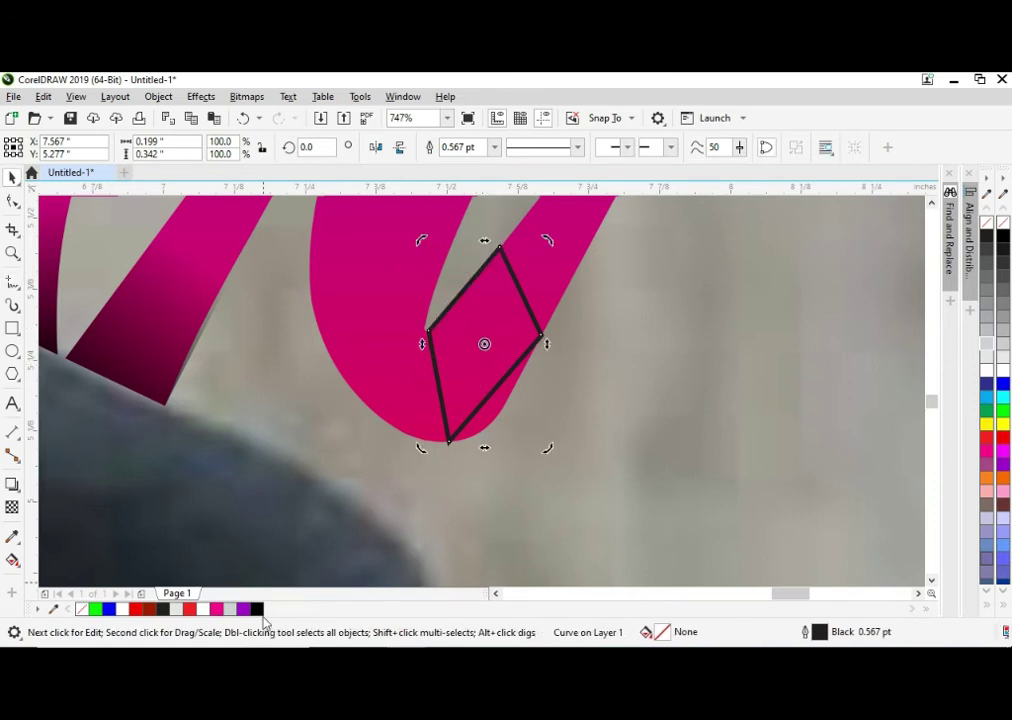
{"action": "left_click", "coordinate": [257, 609]}
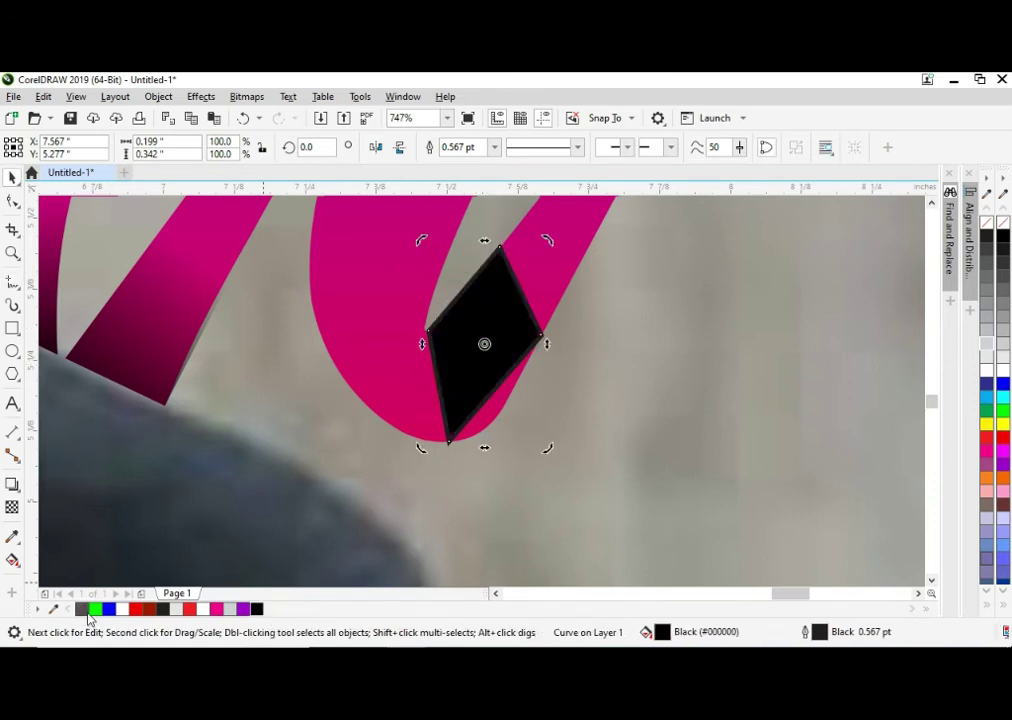
{"action": "right_click", "coordinate": [84, 610]}
Bend the lower right edge of the black fold shape outward to follow the curved outline of the a
{"action": "key", "text": "F10"}
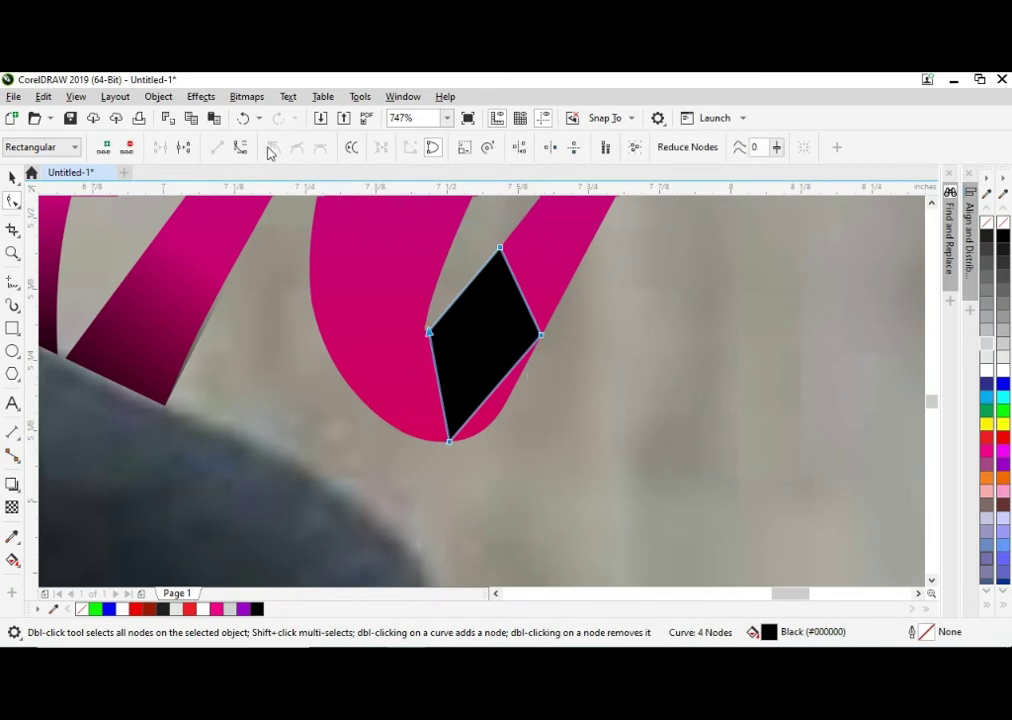
{"action": "left_click_drag", "start_coordinate": [498, 390], "coordinate": [508, 407]}
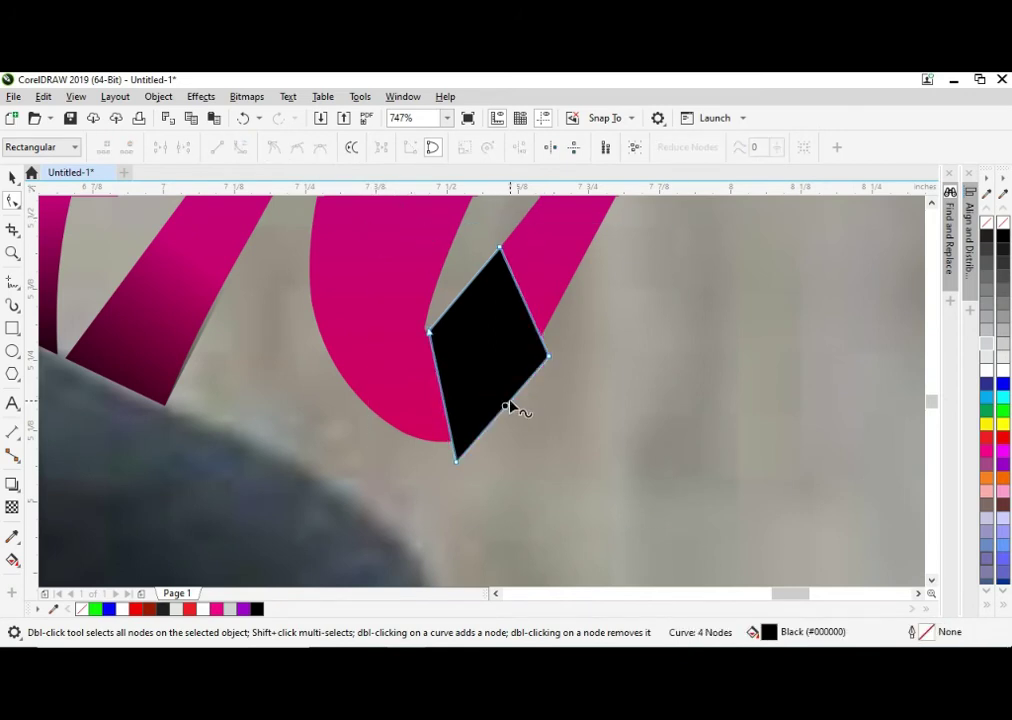
{"action": "key", "text": "ctrl+z"}
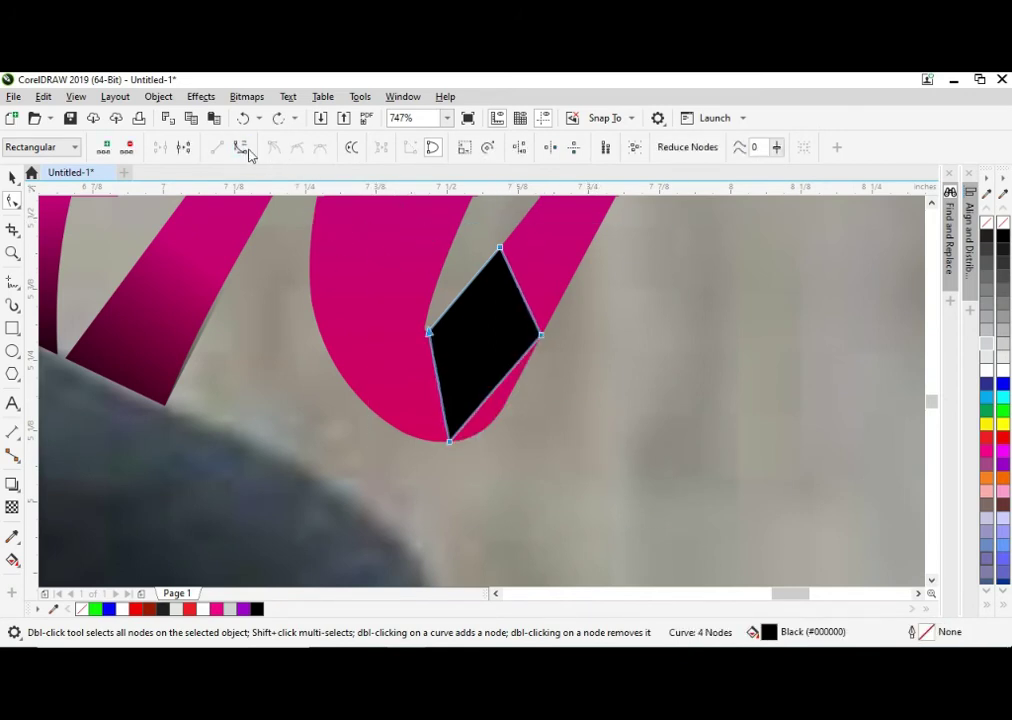
{"action": "left_click_drag", "start_coordinate": [492, 393], "coordinate": [490, 424]}
{"action": "key", "text": "space"}
Apply a linear fading transparency to the black fold shape, dark at the a's lower curve and clear up the right stroke
{"action": "left_click", "coordinate": [14, 507]}
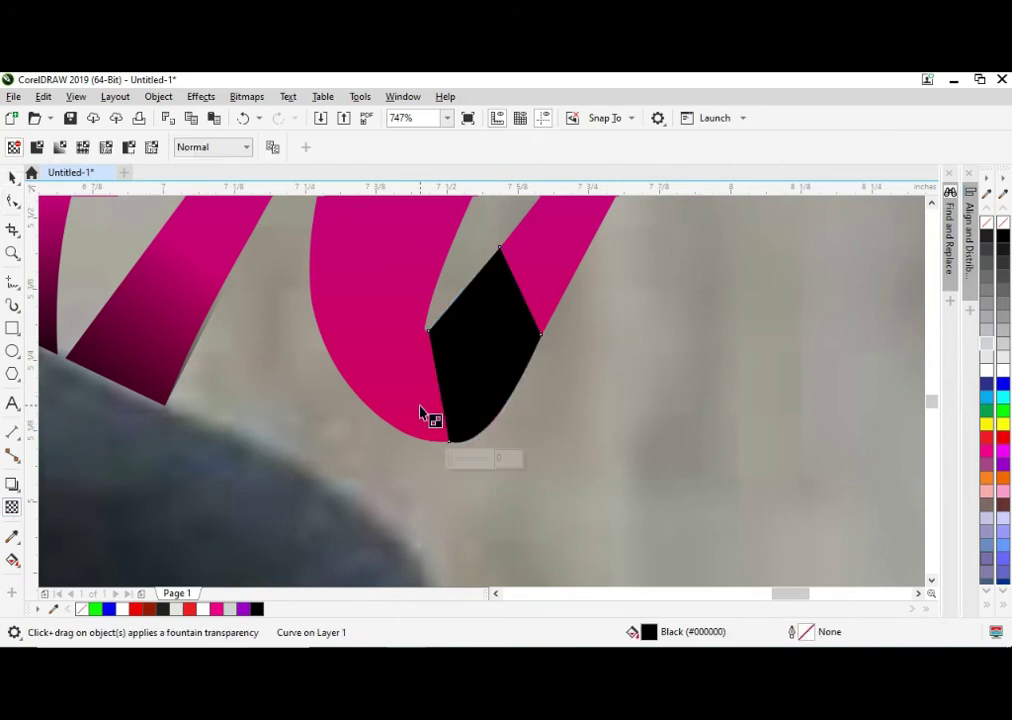
{"action": "left_click_drag", "start_coordinate": [421, 412], "coordinate": [519, 302]}
{"action": "left_click_drag", "start_coordinate": [424, 409], "coordinate": [380, 447]}
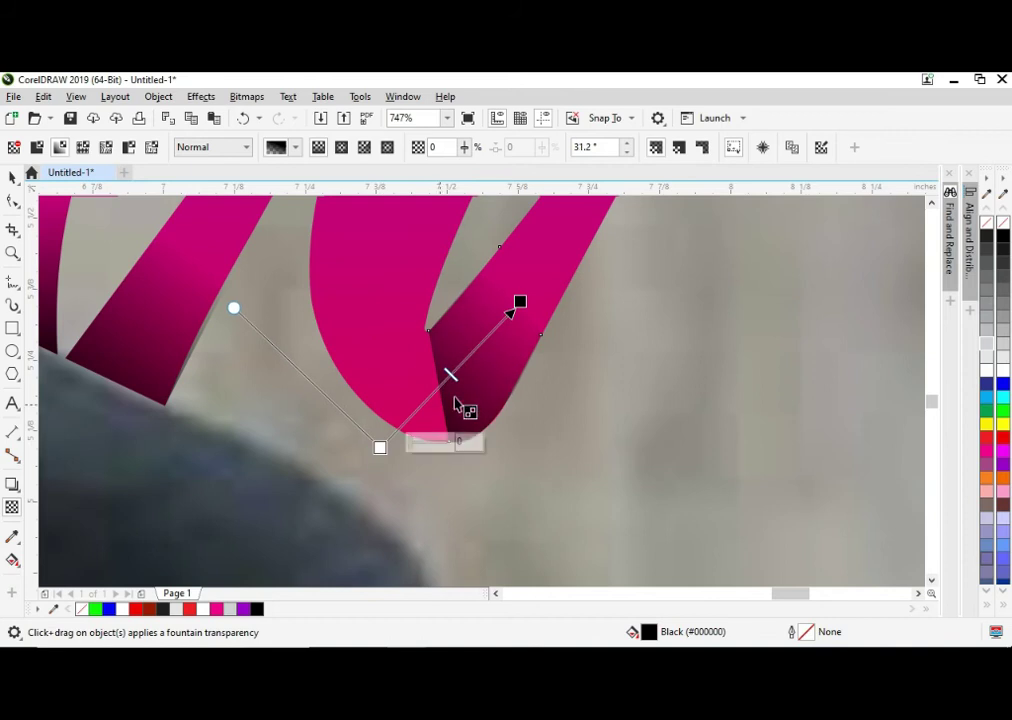
{"action": "left_click_drag", "start_coordinate": [520, 302], "coordinate": [505, 345]}
{"action": "key", "text": "space"}
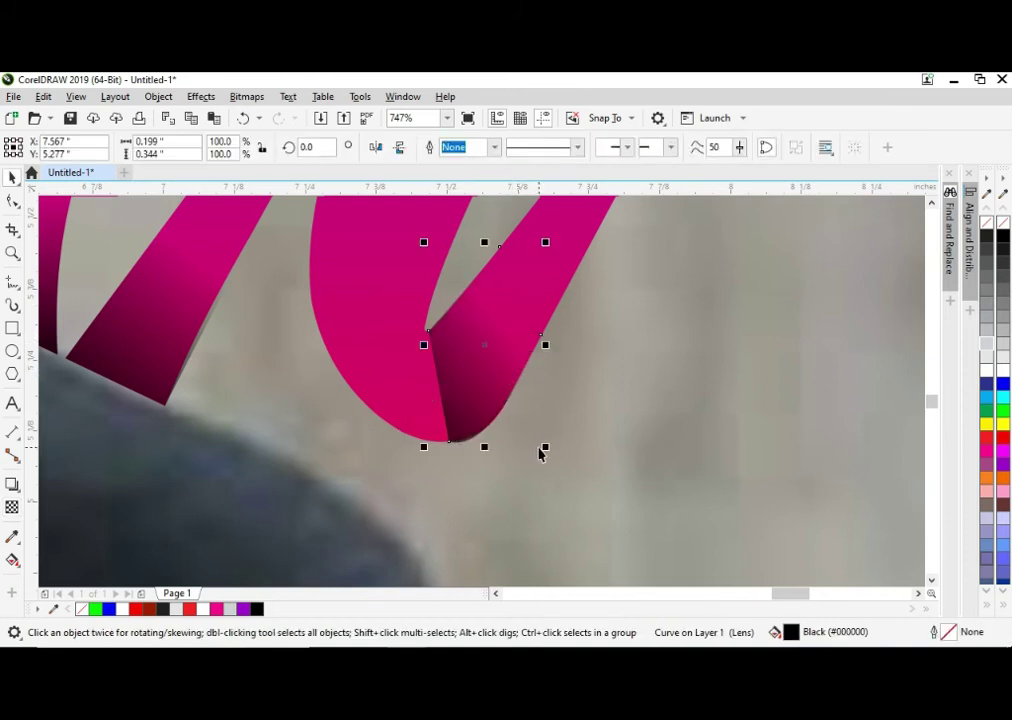
{"action": "left_click", "coordinate": [541, 450]}
{"action": "key", "text": "F4"}
{"action": "left_click", "coordinate": [810, 325]}
Select the Yoga lettering without displacing it and give it a white outline
{"action": "mouse_move", "coordinate": [637, 377]}
{"action": "left_mouse_down"}
{"action": "mouse_move", "coordinate": [637, 360]}
{"action": "mouse_move", "coordinate": [650, 378]}
{"action": "mouse_move", "coordinate": [641, 397]}
{"action": "left_mouse_up"}
{"action": "key", "text": "ctrl+z"}
{"action": "left_click", "coordinate": [643, 395]}
{"action": "right_click", "coordinate": [204, 609]}
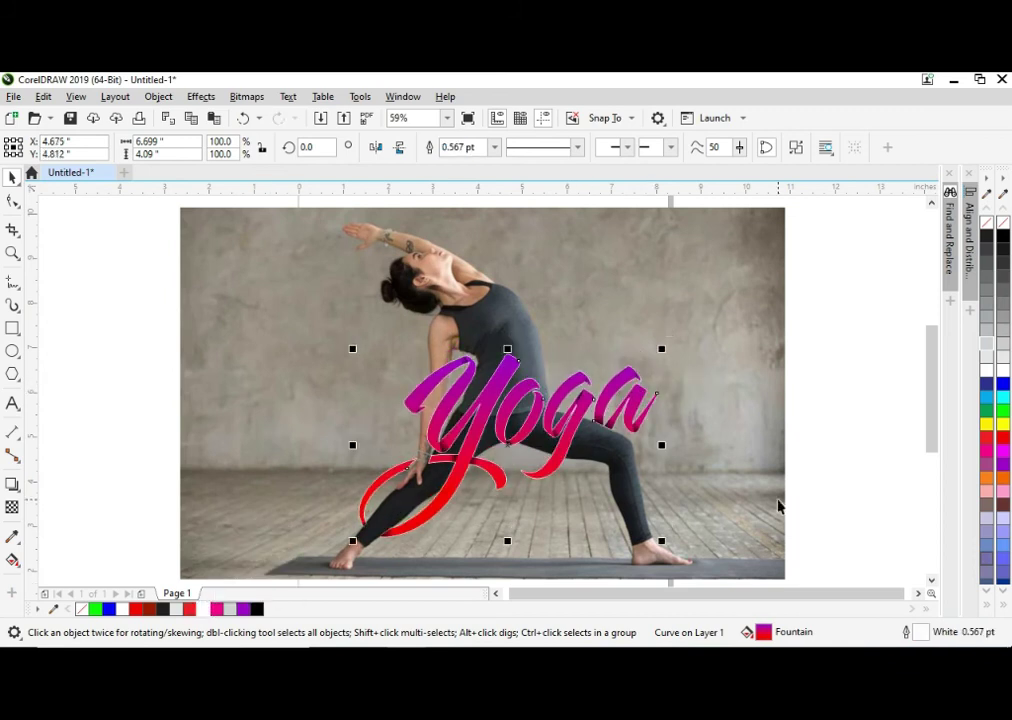
Set the lettering's outline to 1.5 points with rounded corners and line caps, behind the fill and scaling with the object
{"action": "key", "text": "F12"}
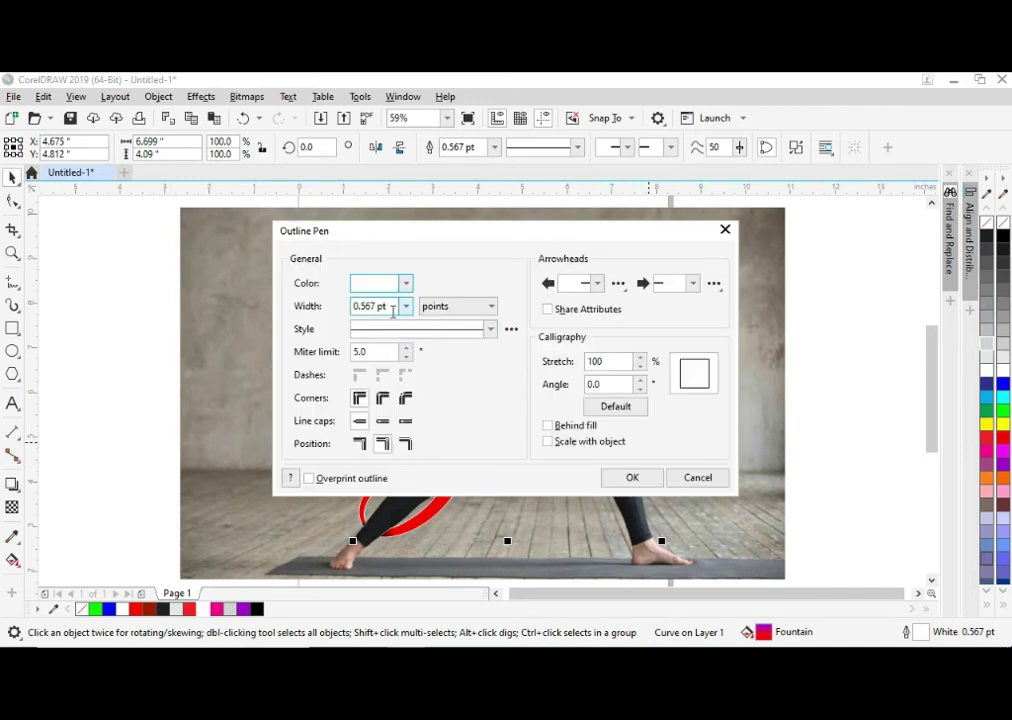
{"action": "left_click", "coordinate": [382, 421]}
{"action": "left_click", "coordinate": [576, 425]}
{"action": "left_click", "coordinate": [566, 441]}
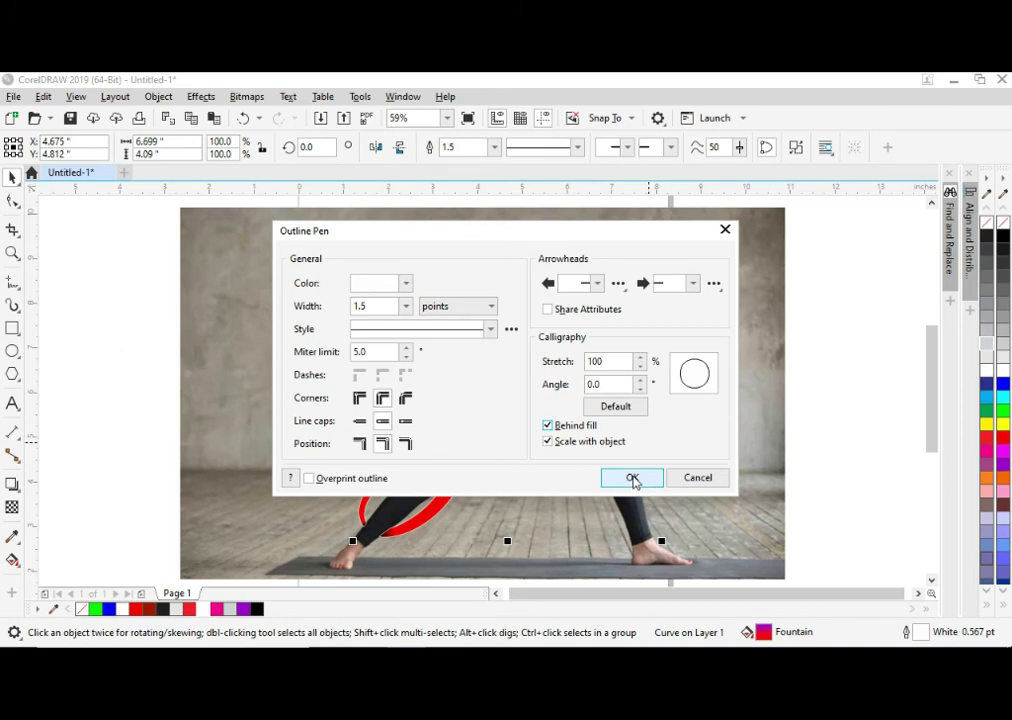
{"action": "left_click", "coordinate": [632, 478]}
Review the lettering's outline settings up close and undo the white outline on the Yoga lettering
{"action": "left_click_drag", "start_coordinate": [384, 340], "coordinate": [750, 507]}
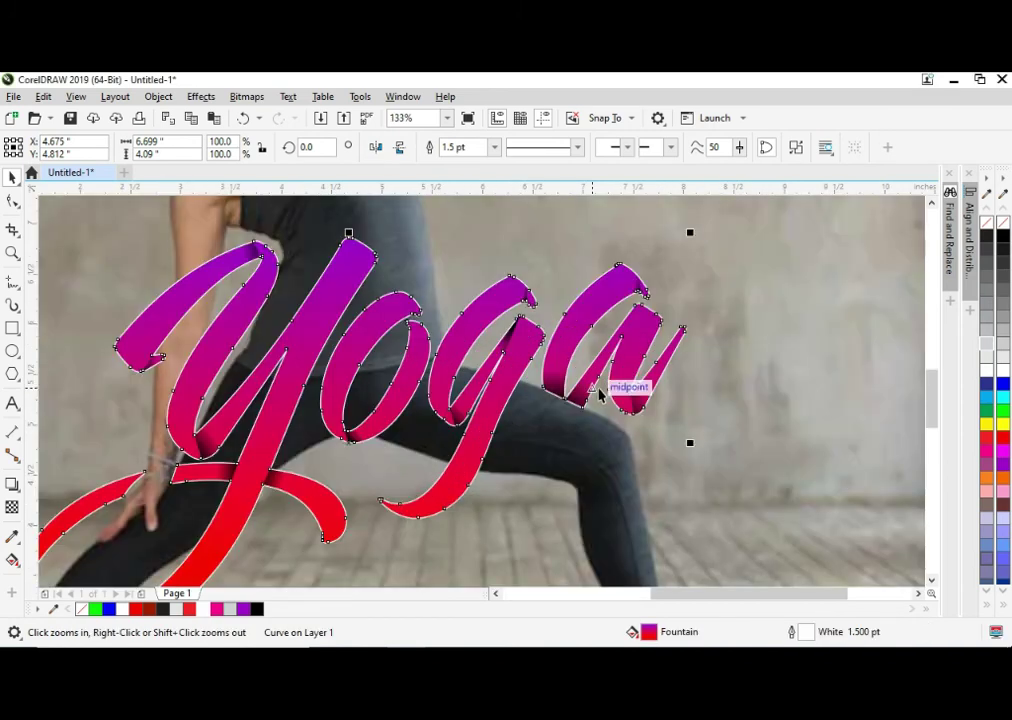
{"action": "key", "text": "F12"}
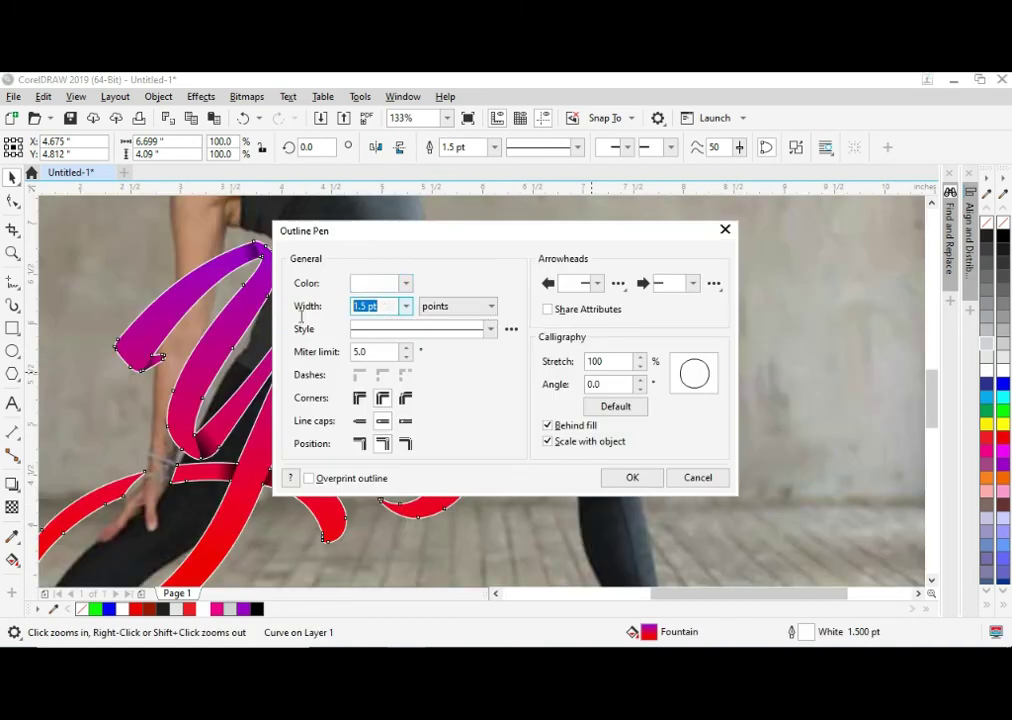
{"action": "key", "text": "Return"}
{"action": "left_click", "coordinate": [682, 420]}
{"action": "key", "text": "ctrl+z"}
{"action": "key", "text": "ctrl+z"}
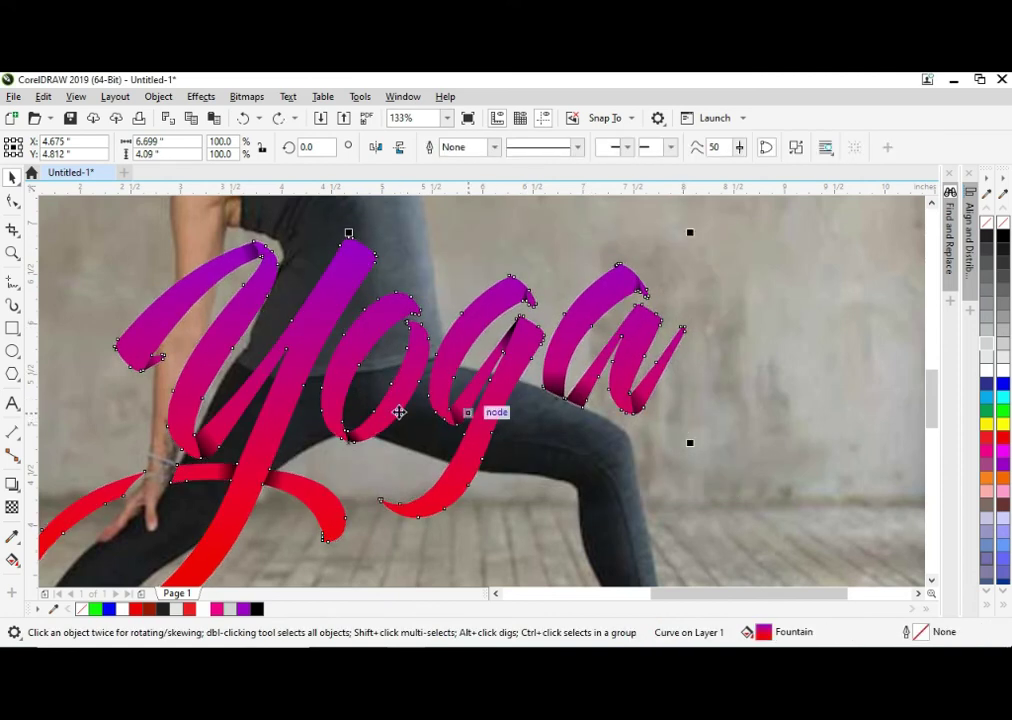
Reset the Brightness/Contrast/Intensity adjustment for the background photo and apply brightness -12 and contrast 44
{"action": "key", "text": "F4"}
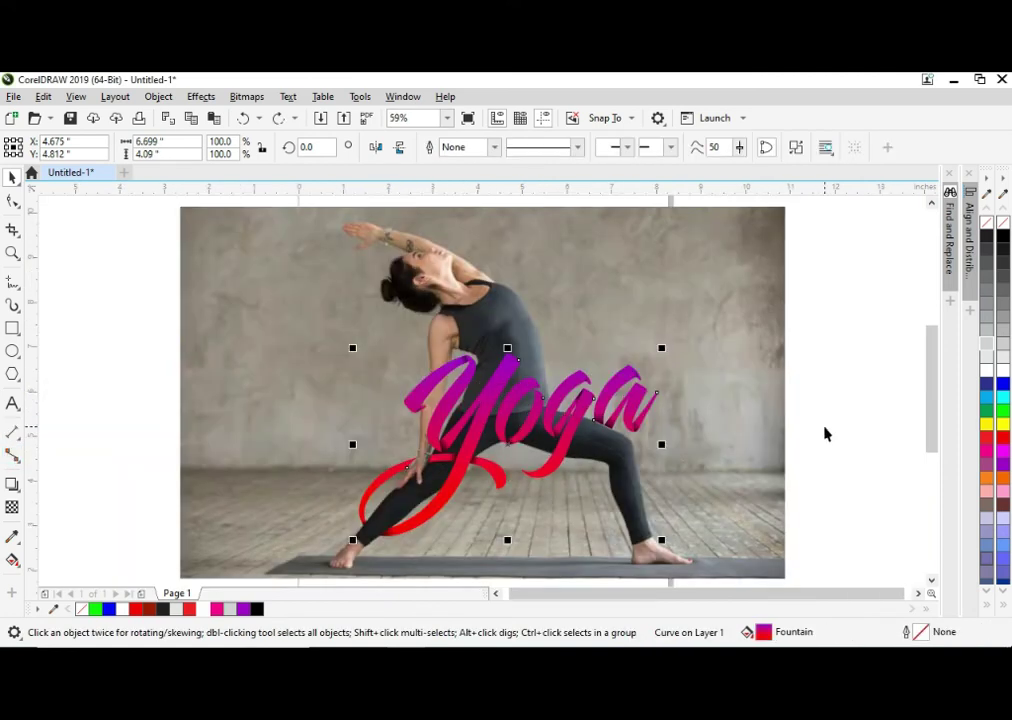
{"action": "left_click", "coordinate": [792, 370]}
{"action": "left_click", "coordinate": [549, 309]}
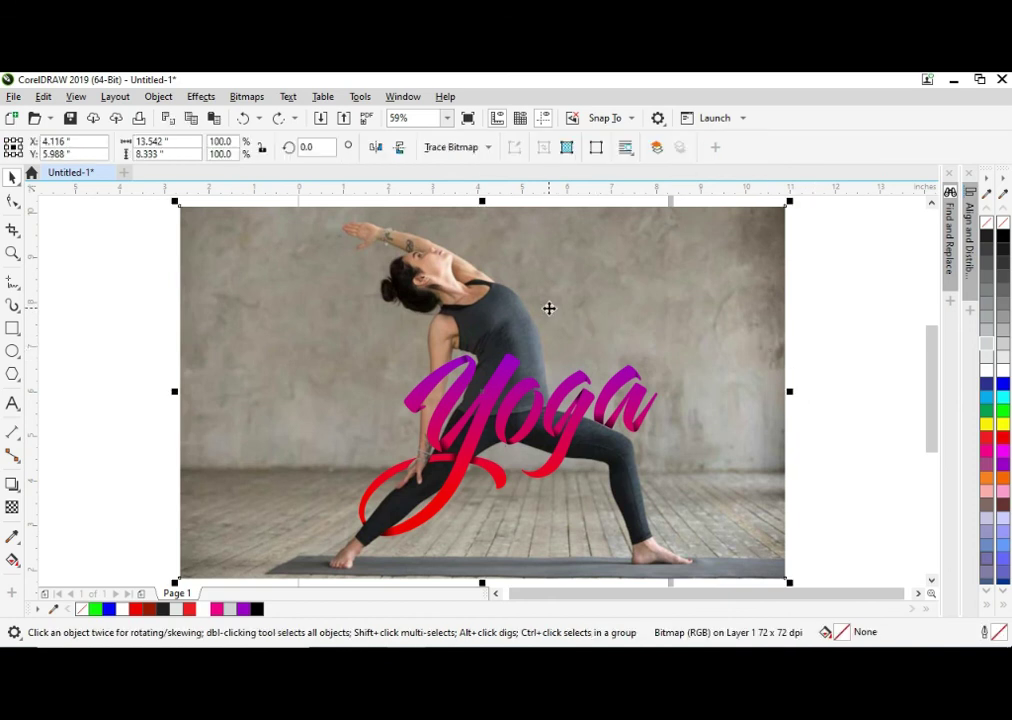
{"action": "key", "text": "ctrl+b"}
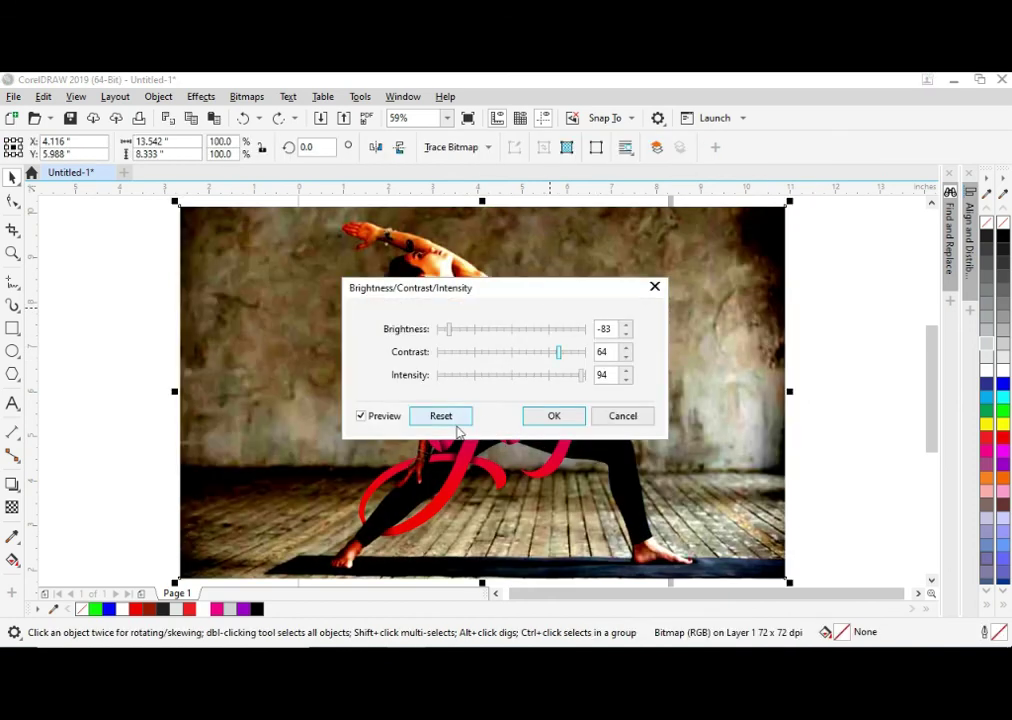
{"action": "left_click", "coordinate": [443, 416]}
{"action": "left_click_drag", "start_coordinate": [474, 297], "coordinate": [799, 249]}
{"action": "left_click", "coordinate": [829, 281]}
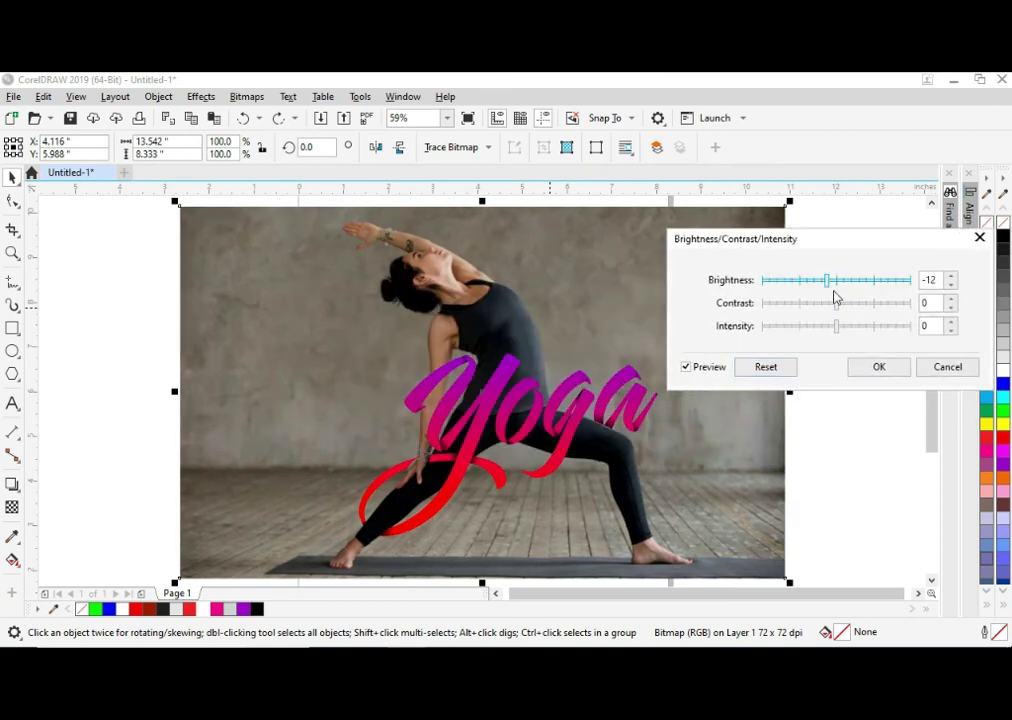
{"action": "left_click", "coordinate": [855, 303]}
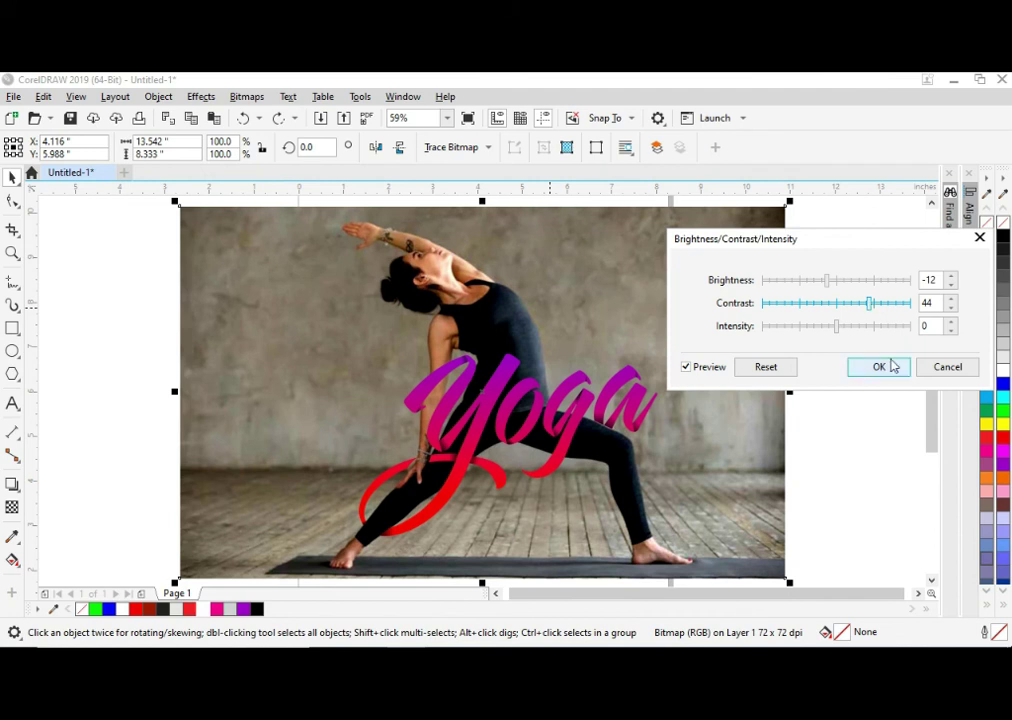
{"action": "left_click", "coordinate": [893, 368]}
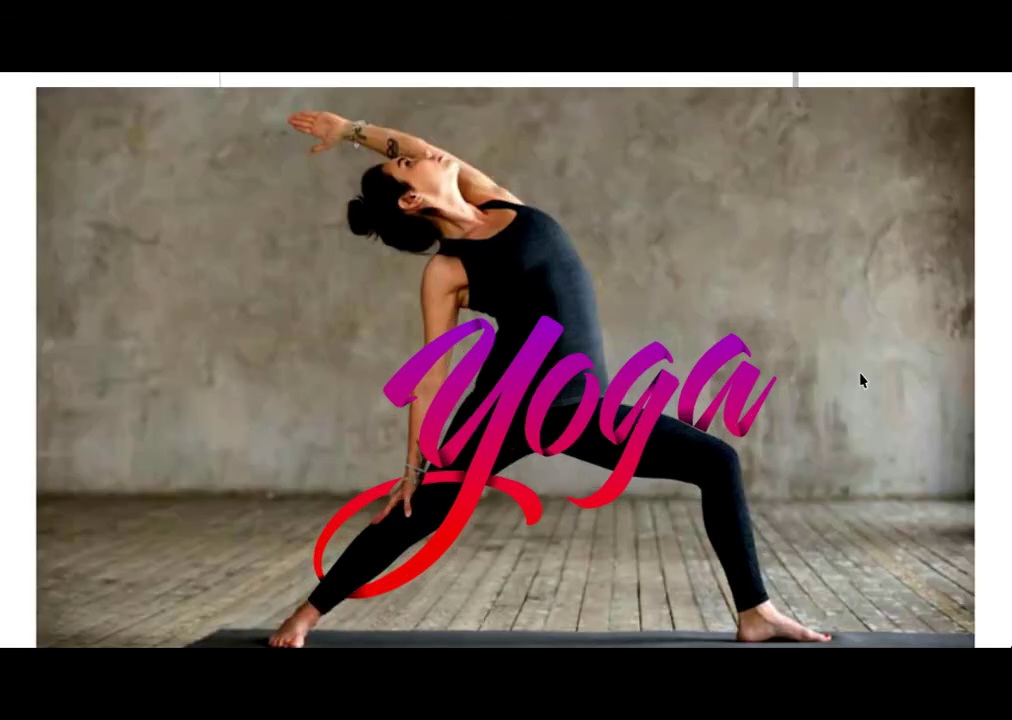